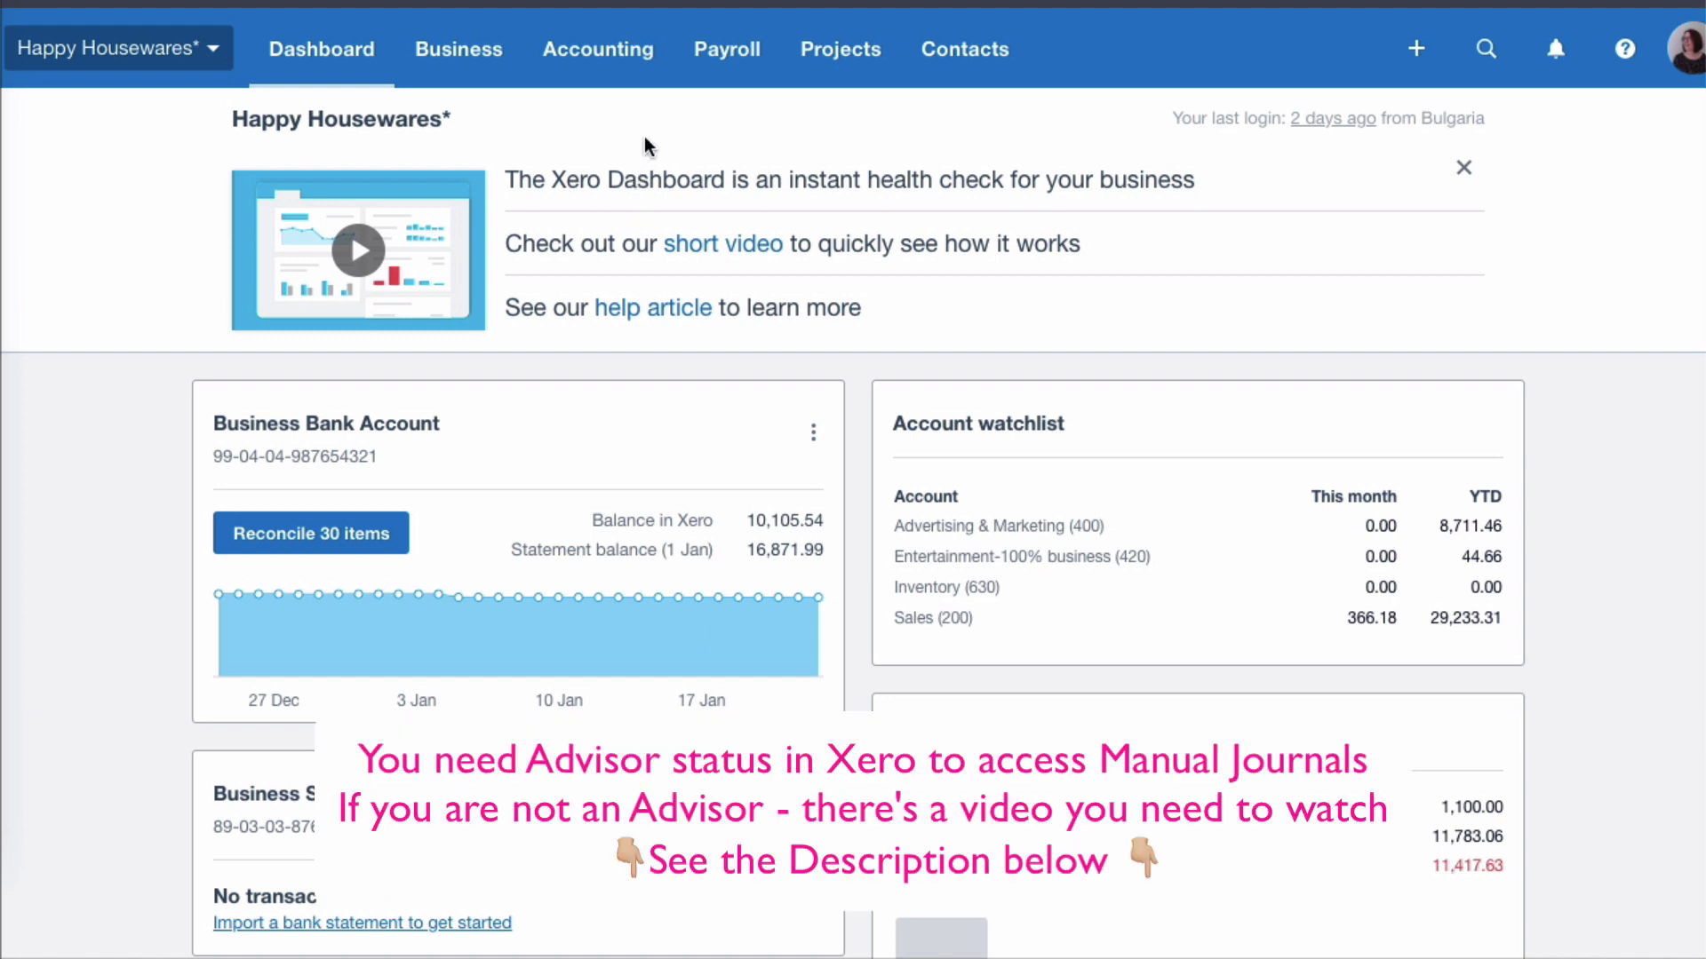
Step: Open the Manual journals list from Accounting > Advanced
click(620, 62)
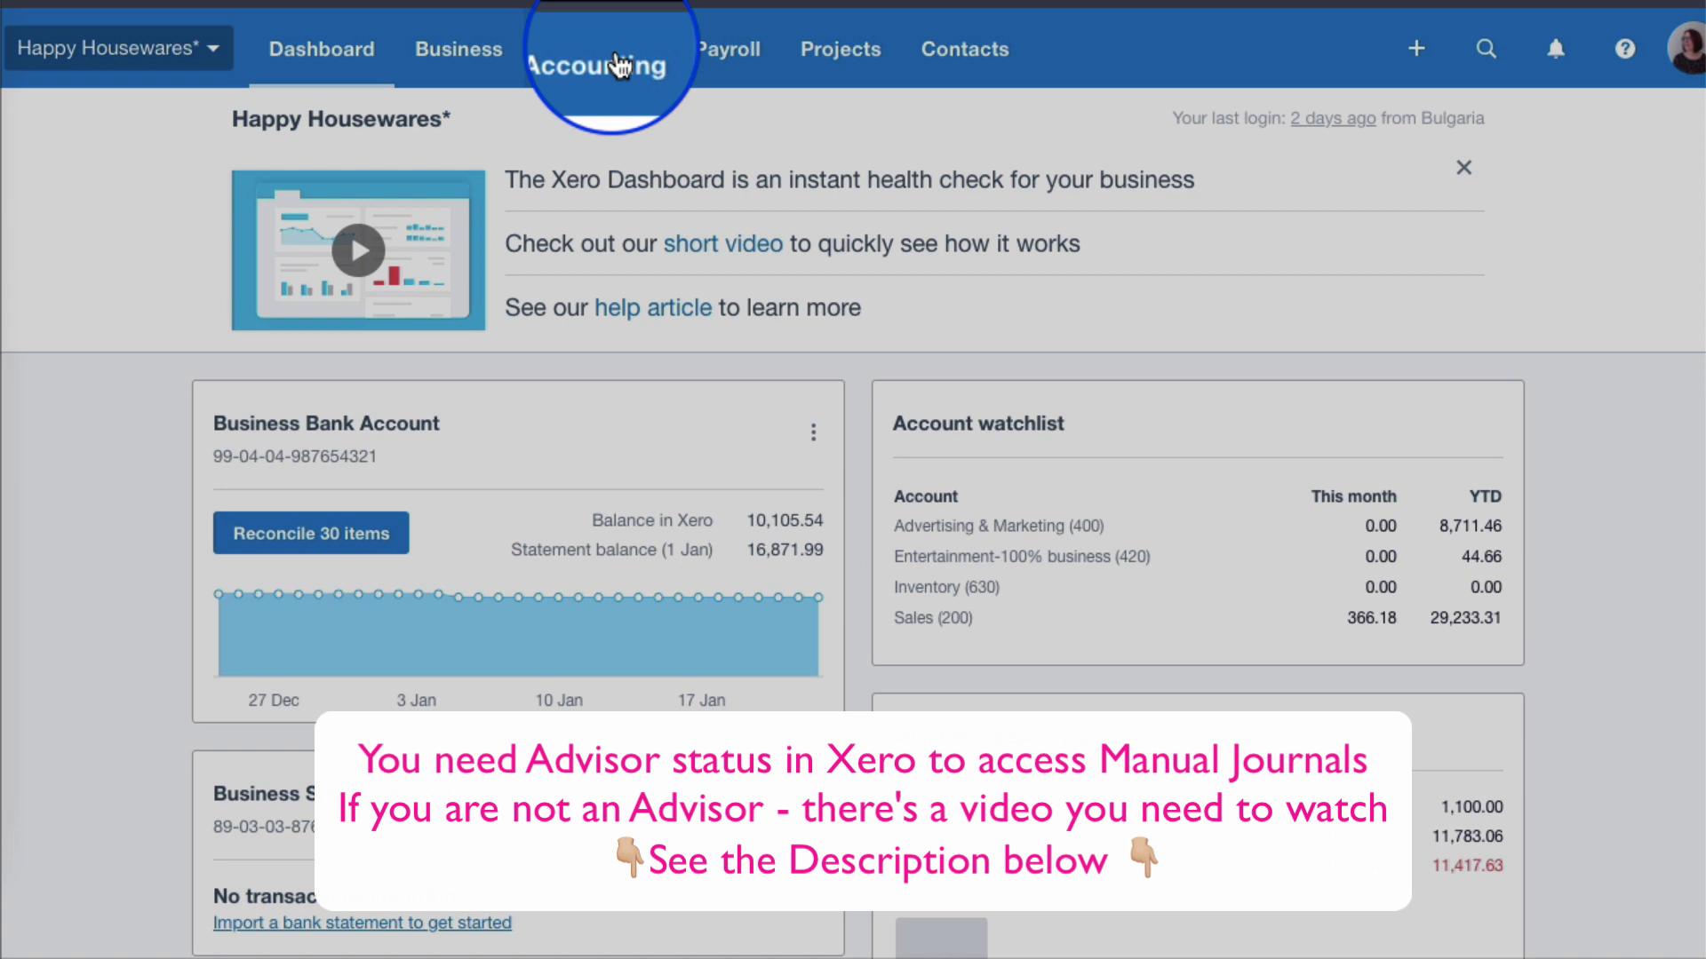
click(620, 63)
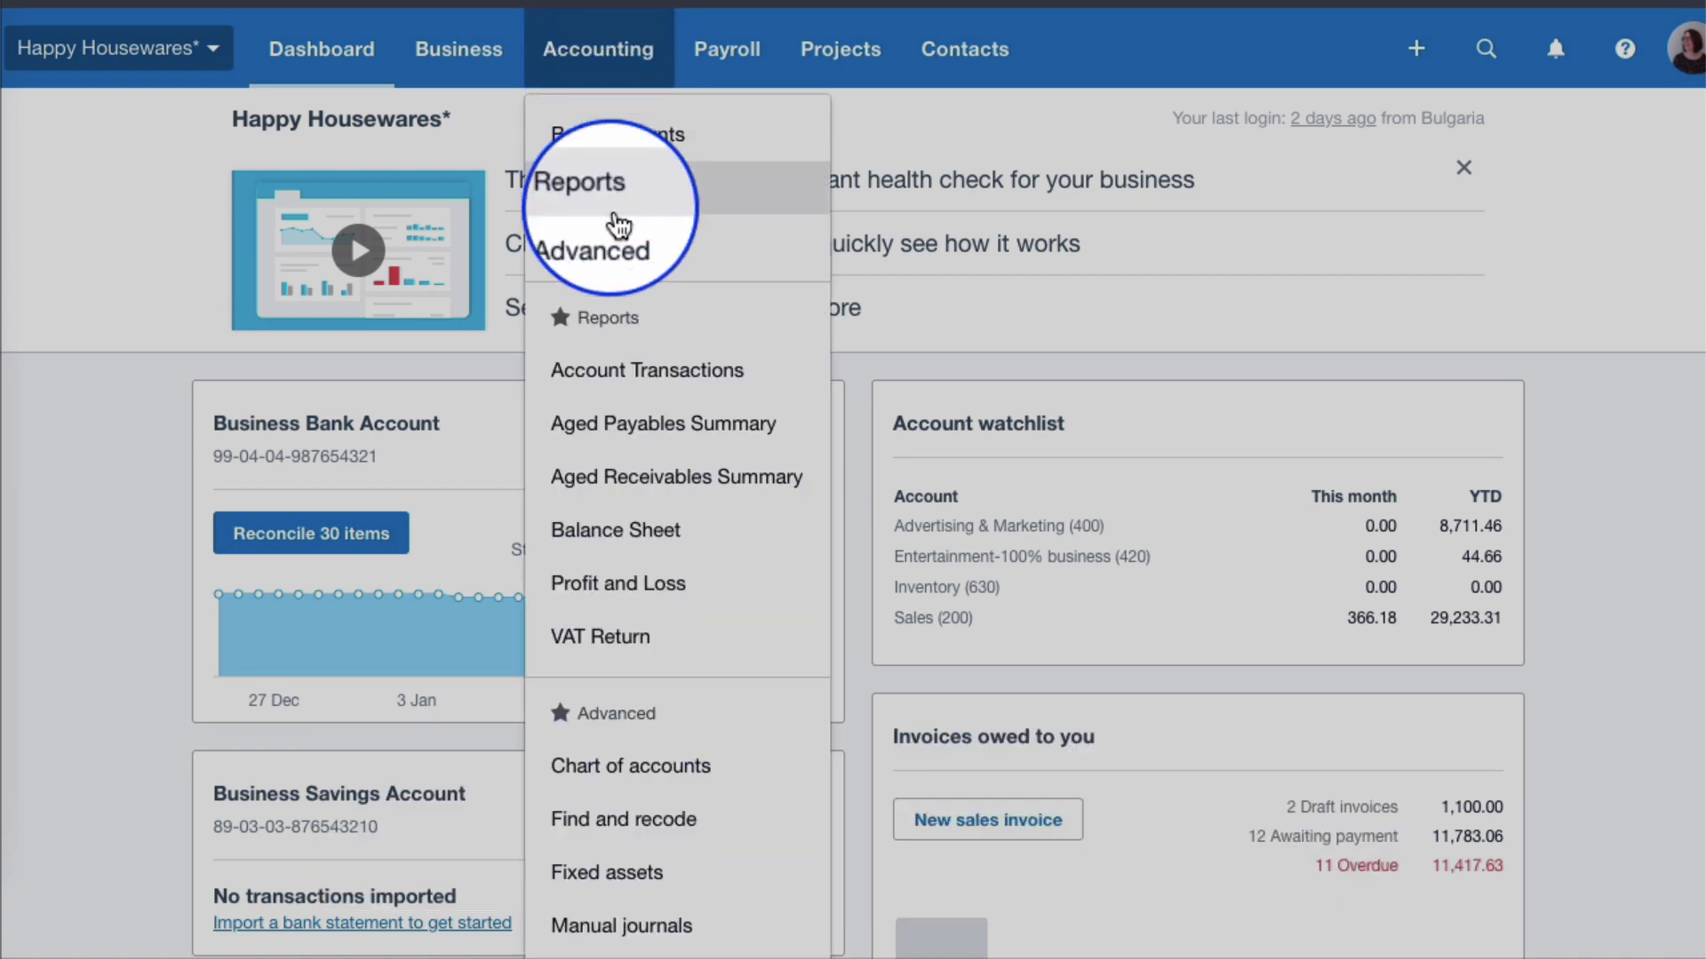
click(622, 258)
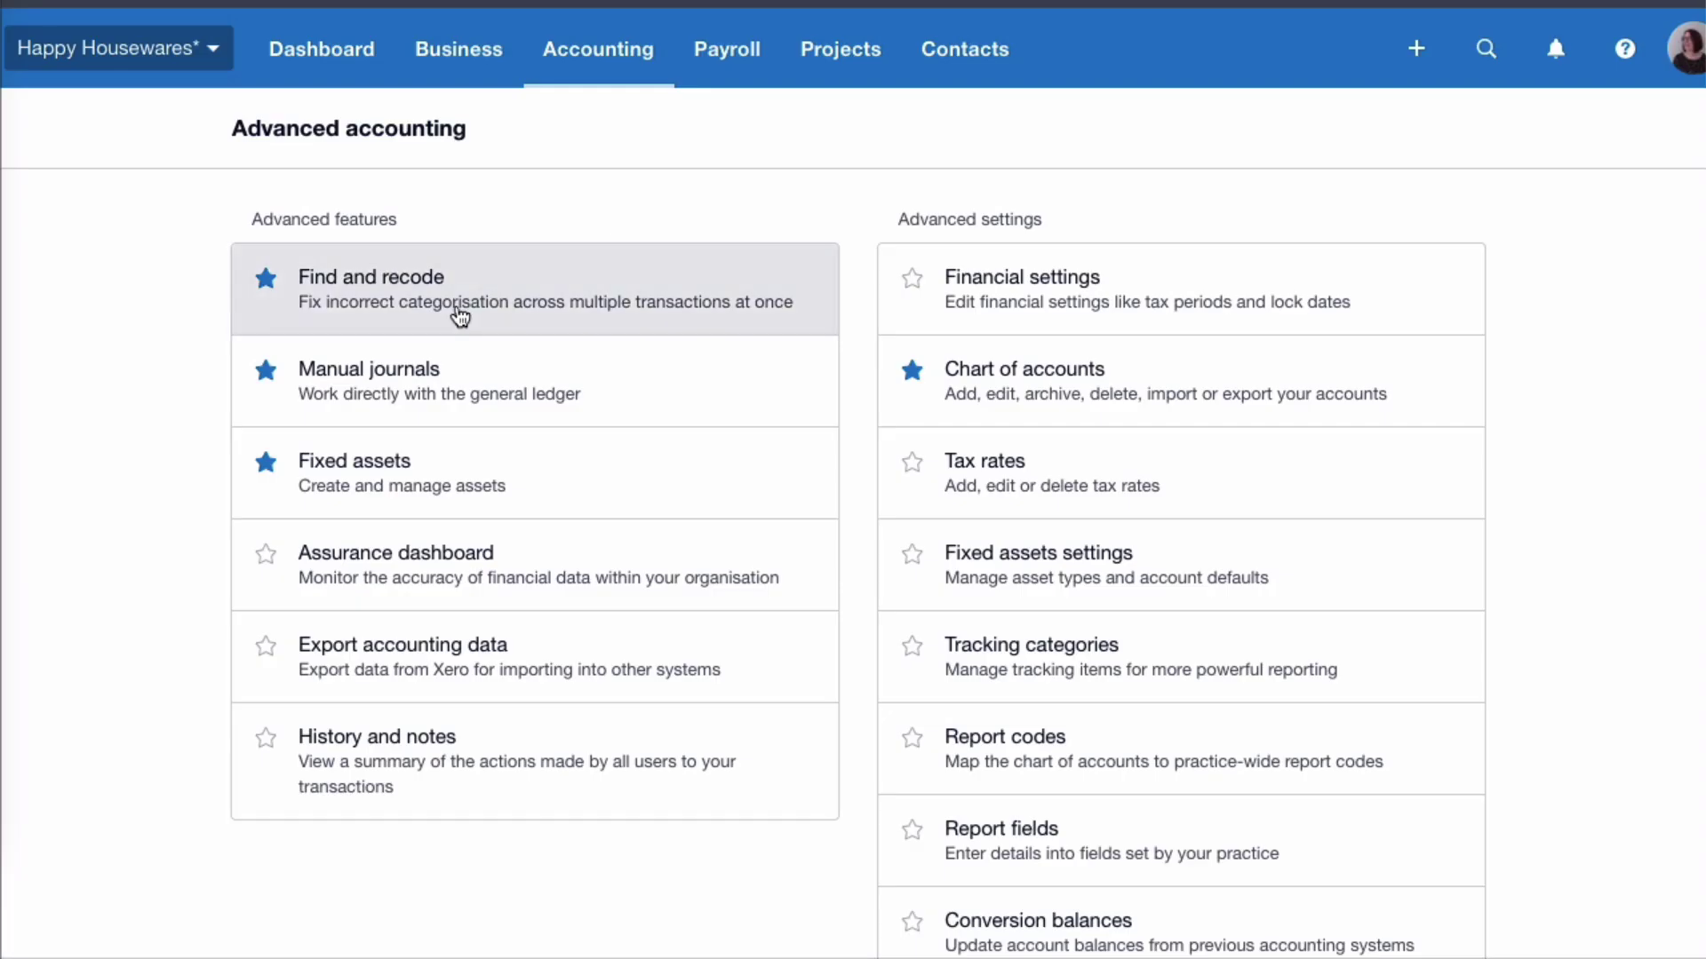
click(384, 378)
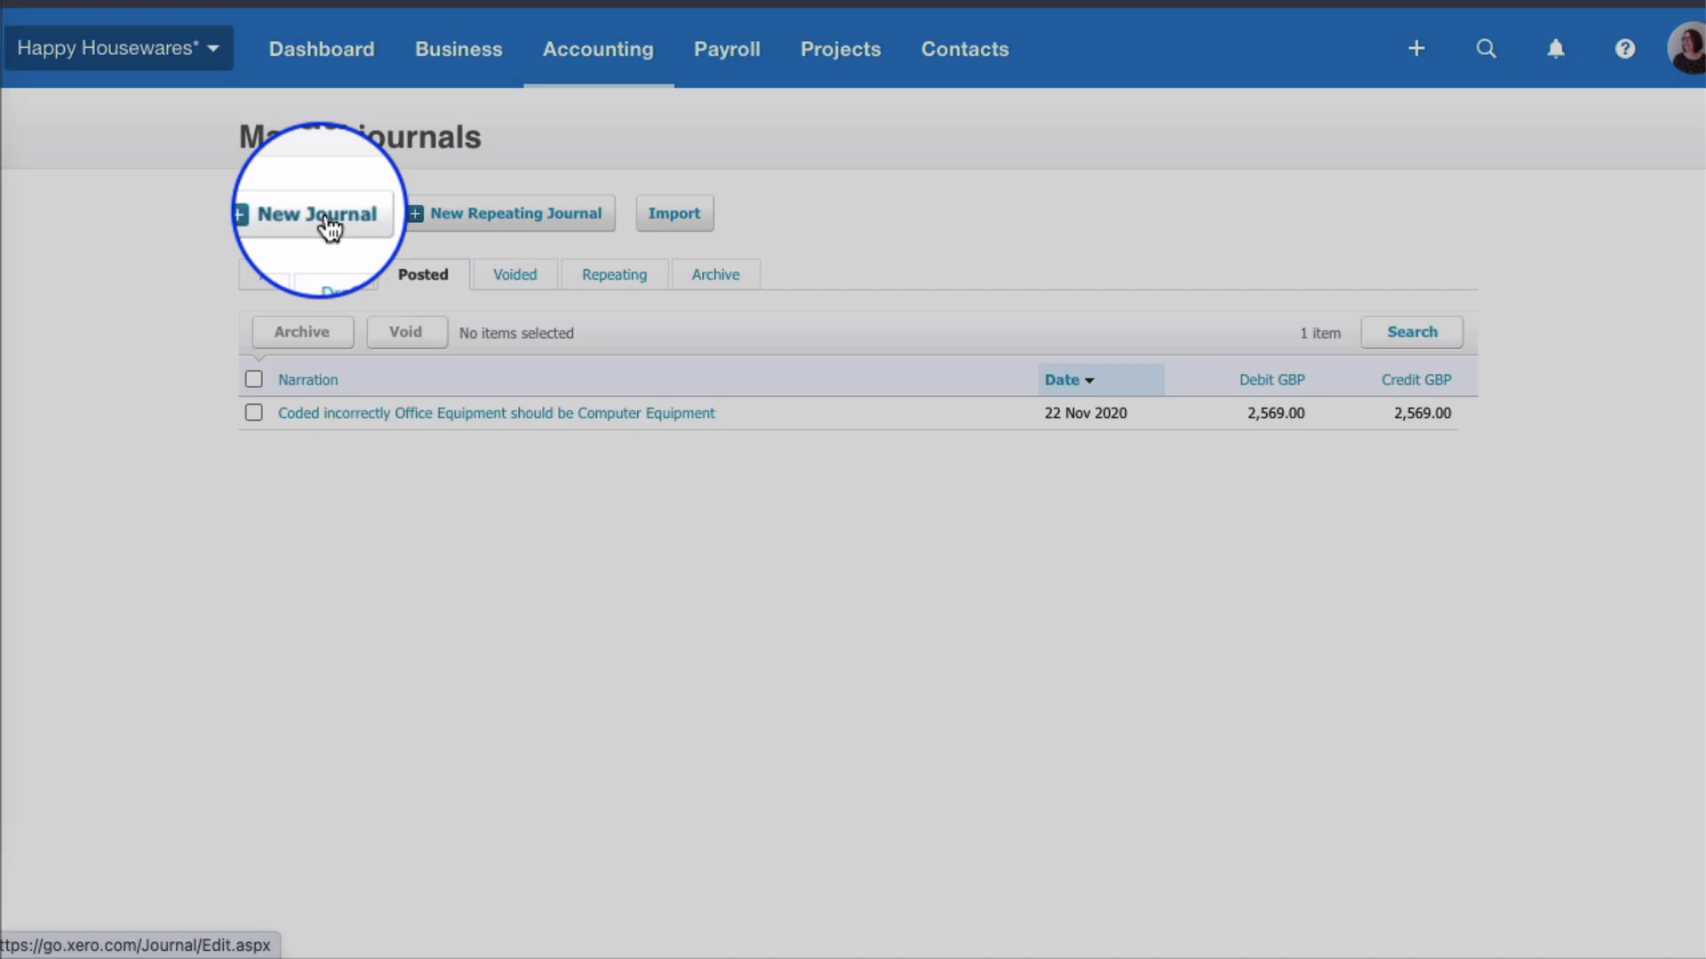
Step: Start a new manual journal with narration 'Stationery purchased personally'
click(327, 216)
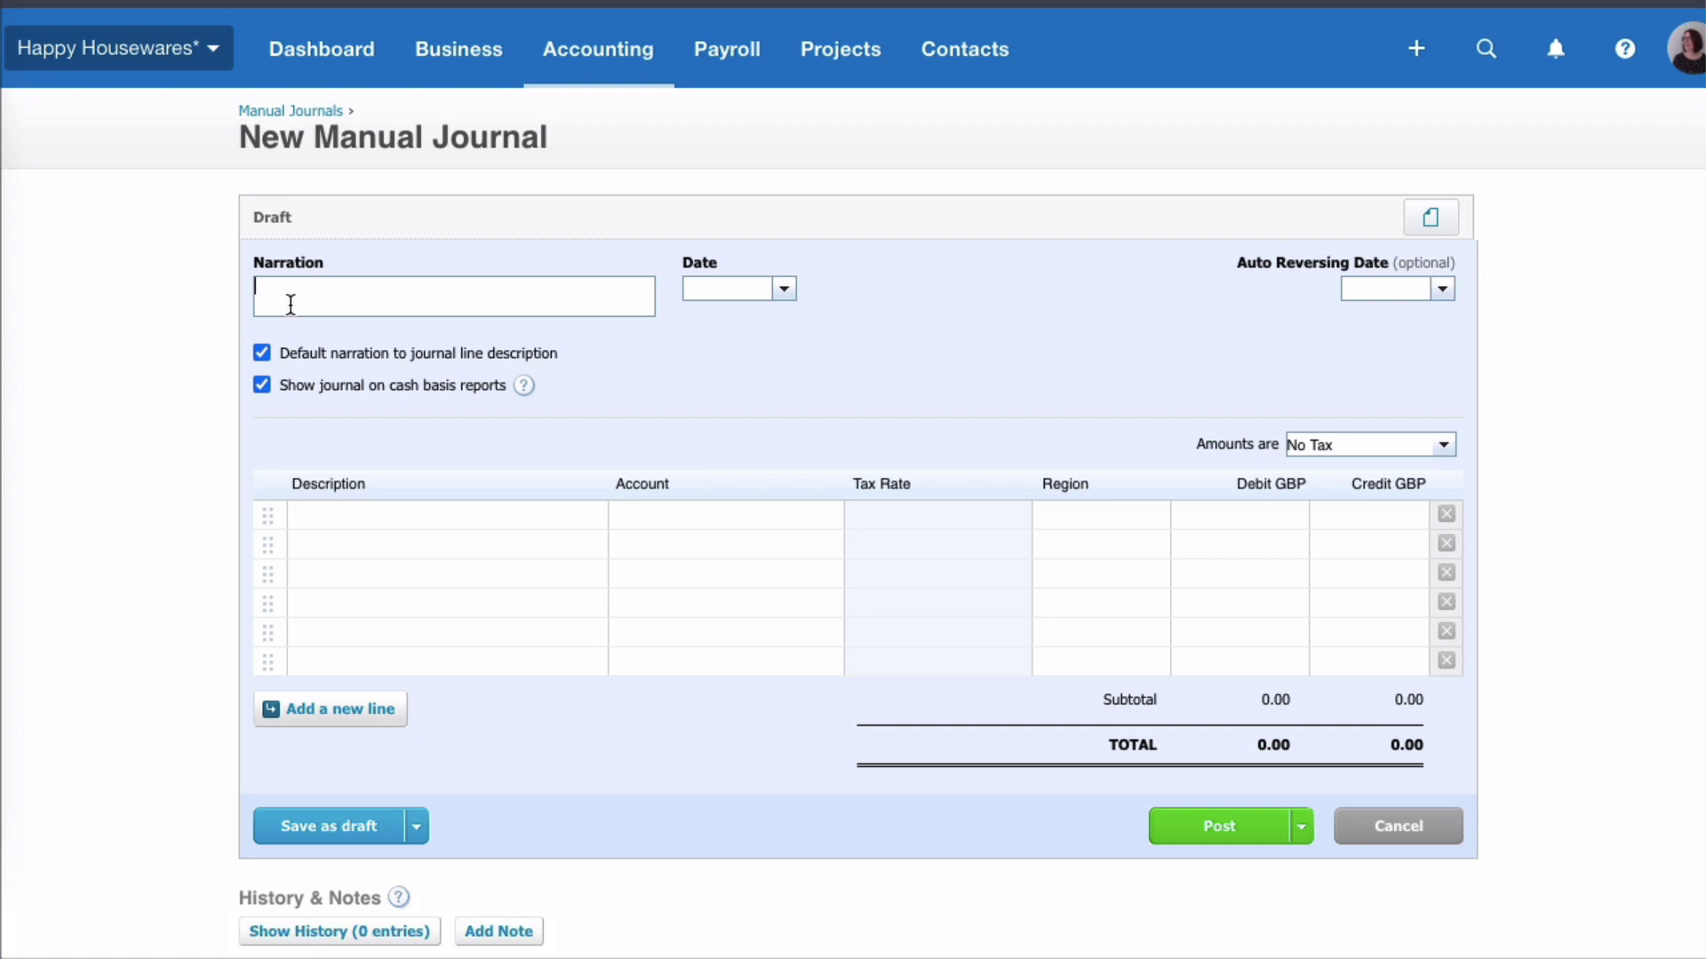
text(Stationery purchase)
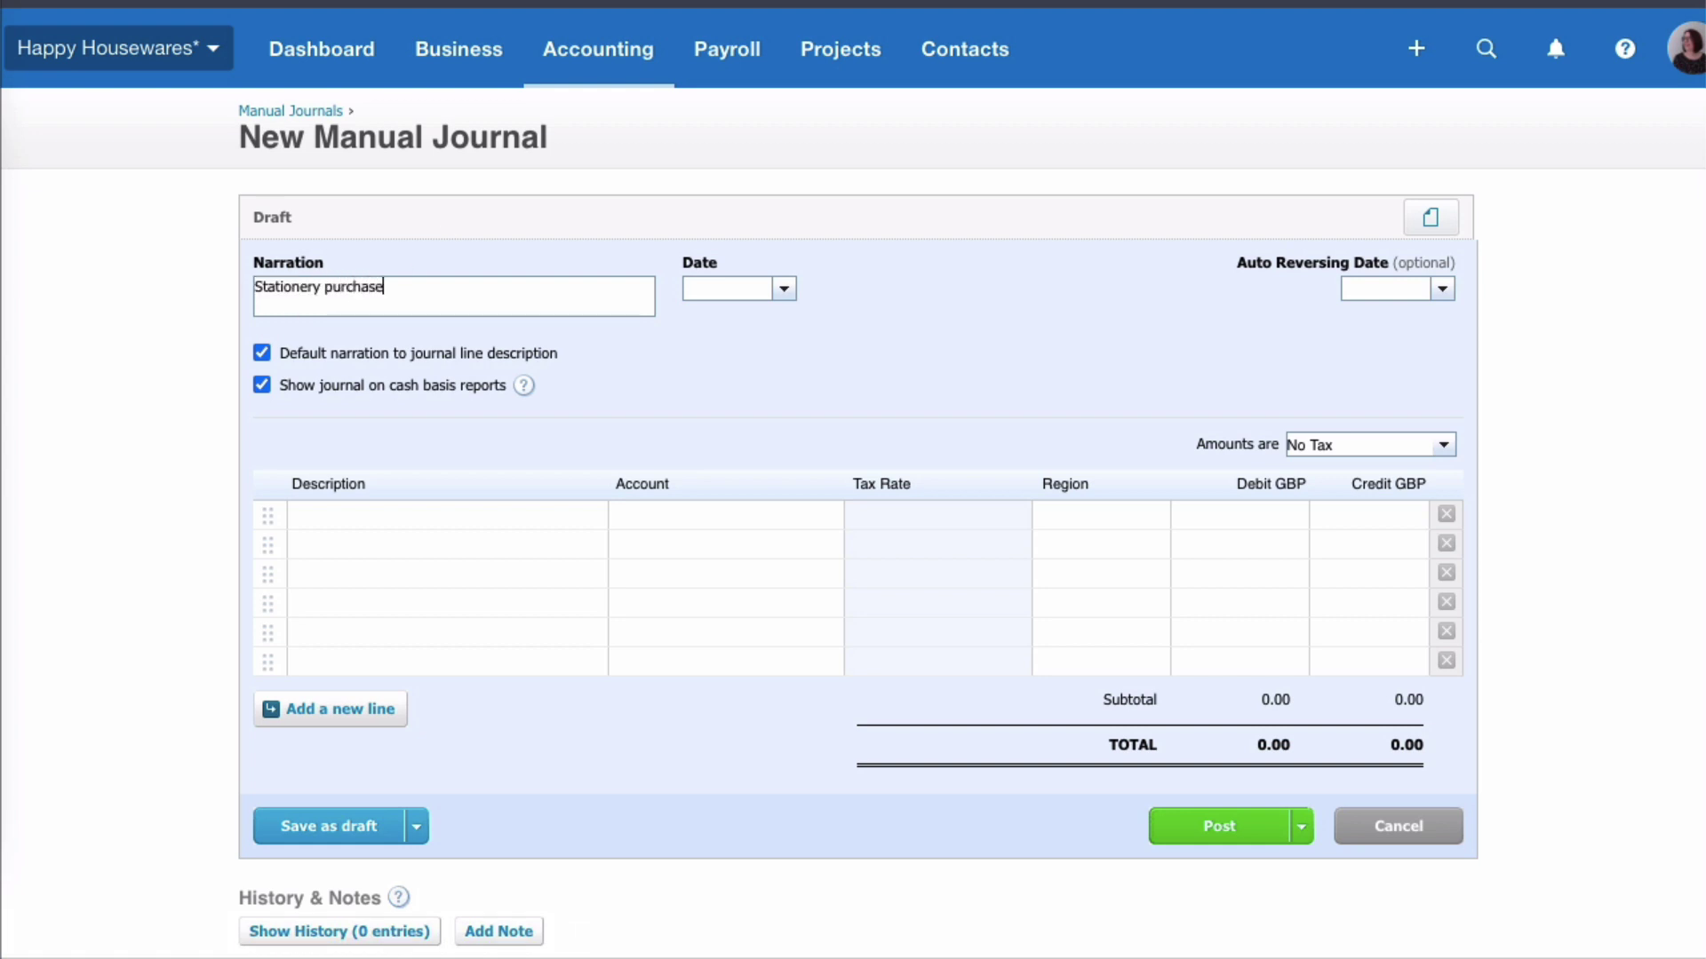
text(d personally)
key(Tab)
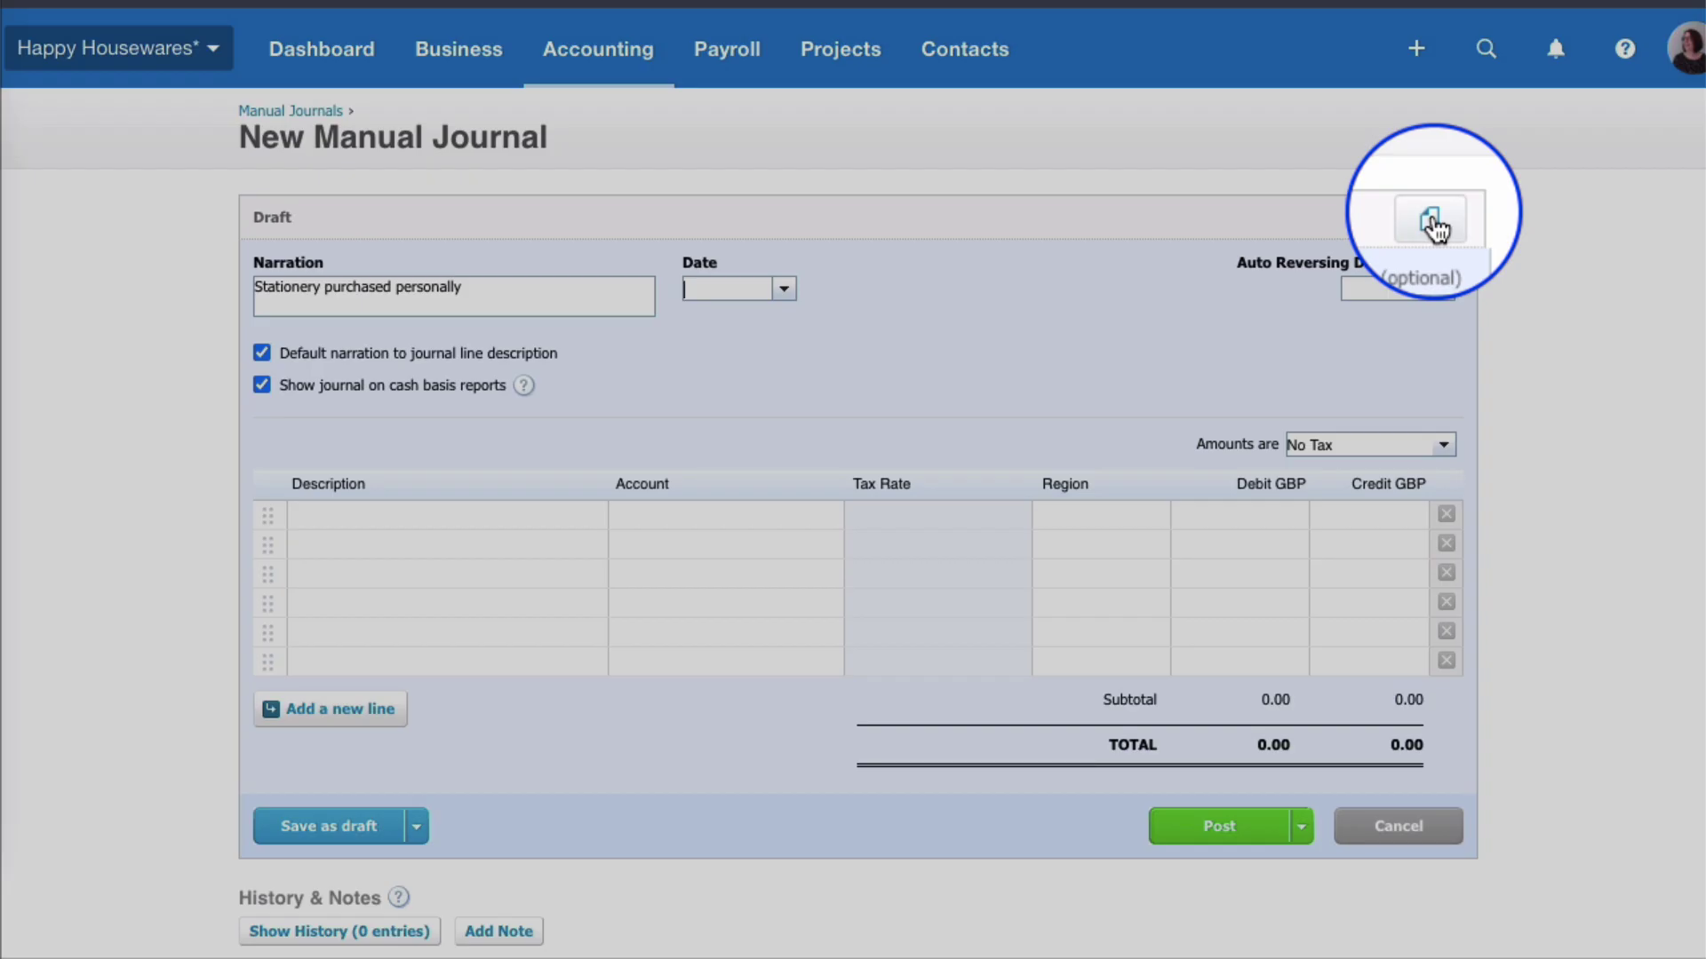
Step: Attach Tesco Receipt.png from the file library to the journal and preview it
click(1430, 218)
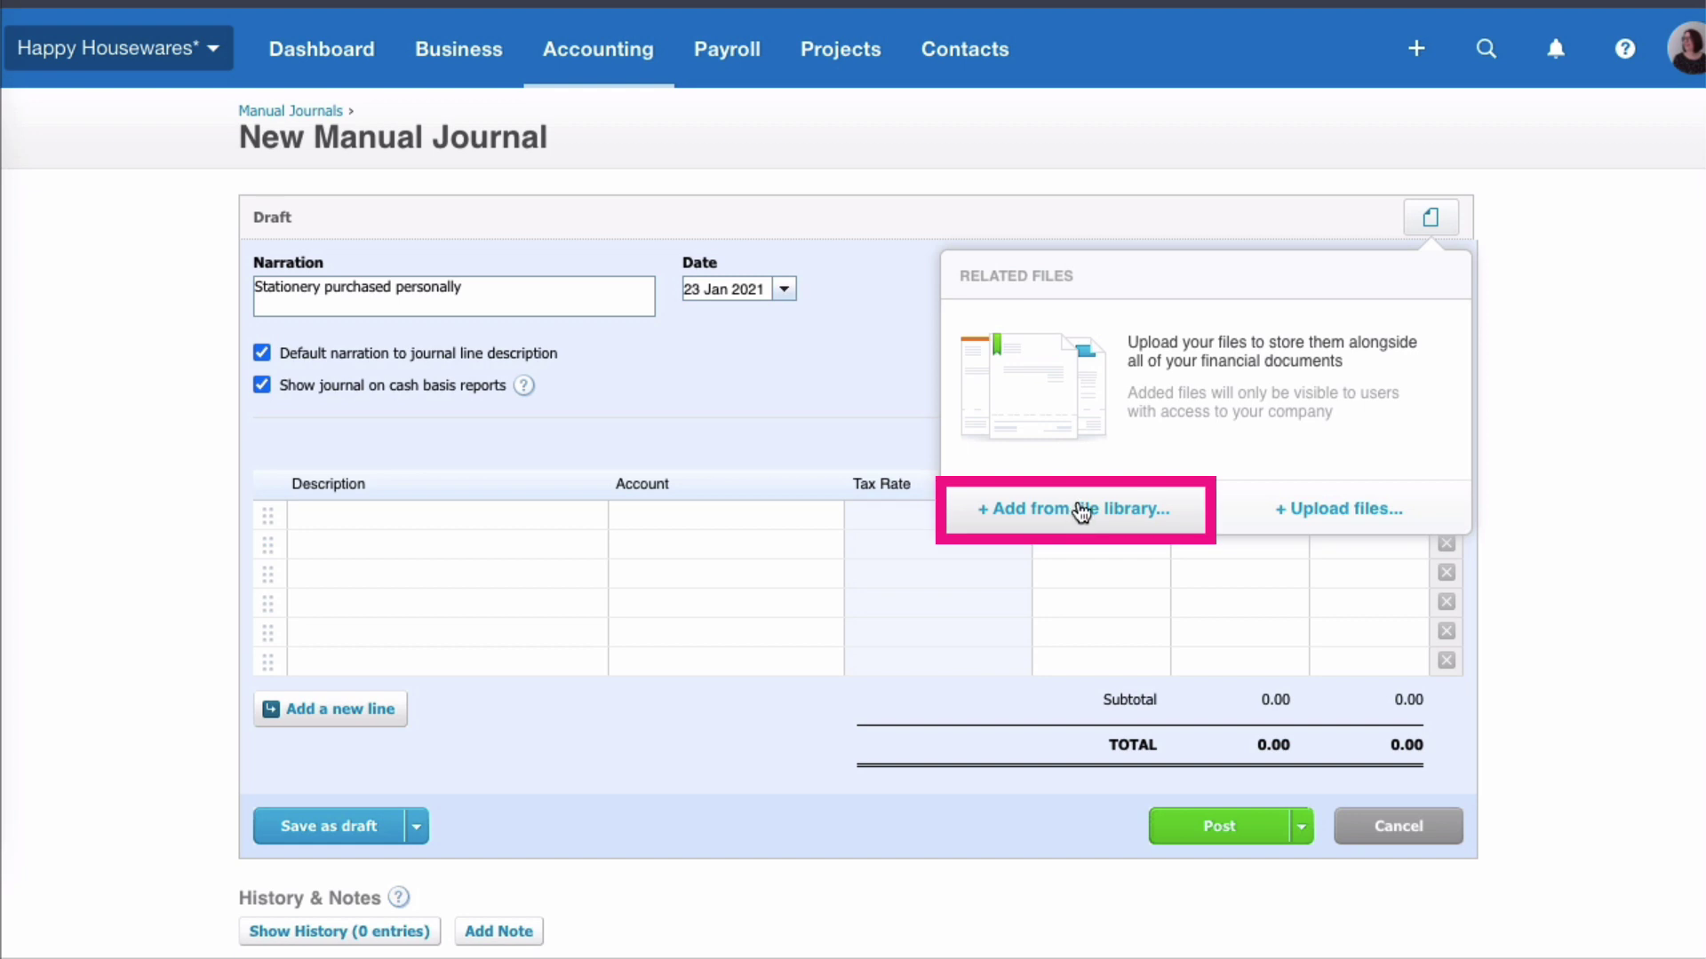
click(1082, 511)
click(499, 215)
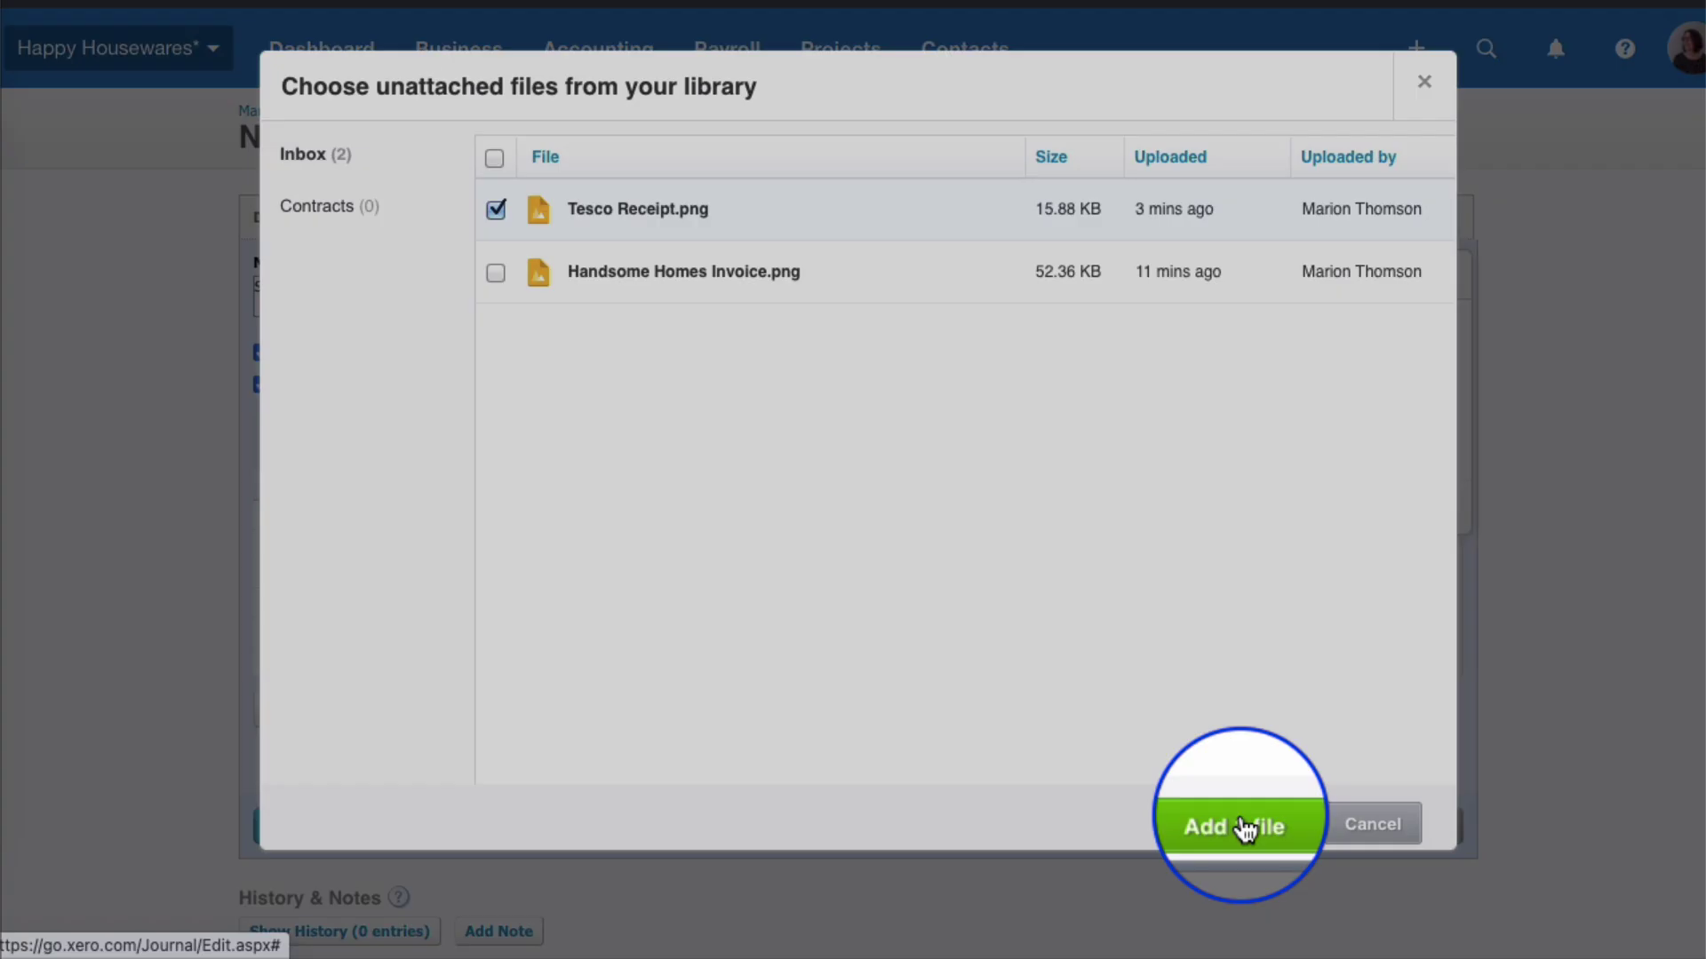
click(1243, 827)
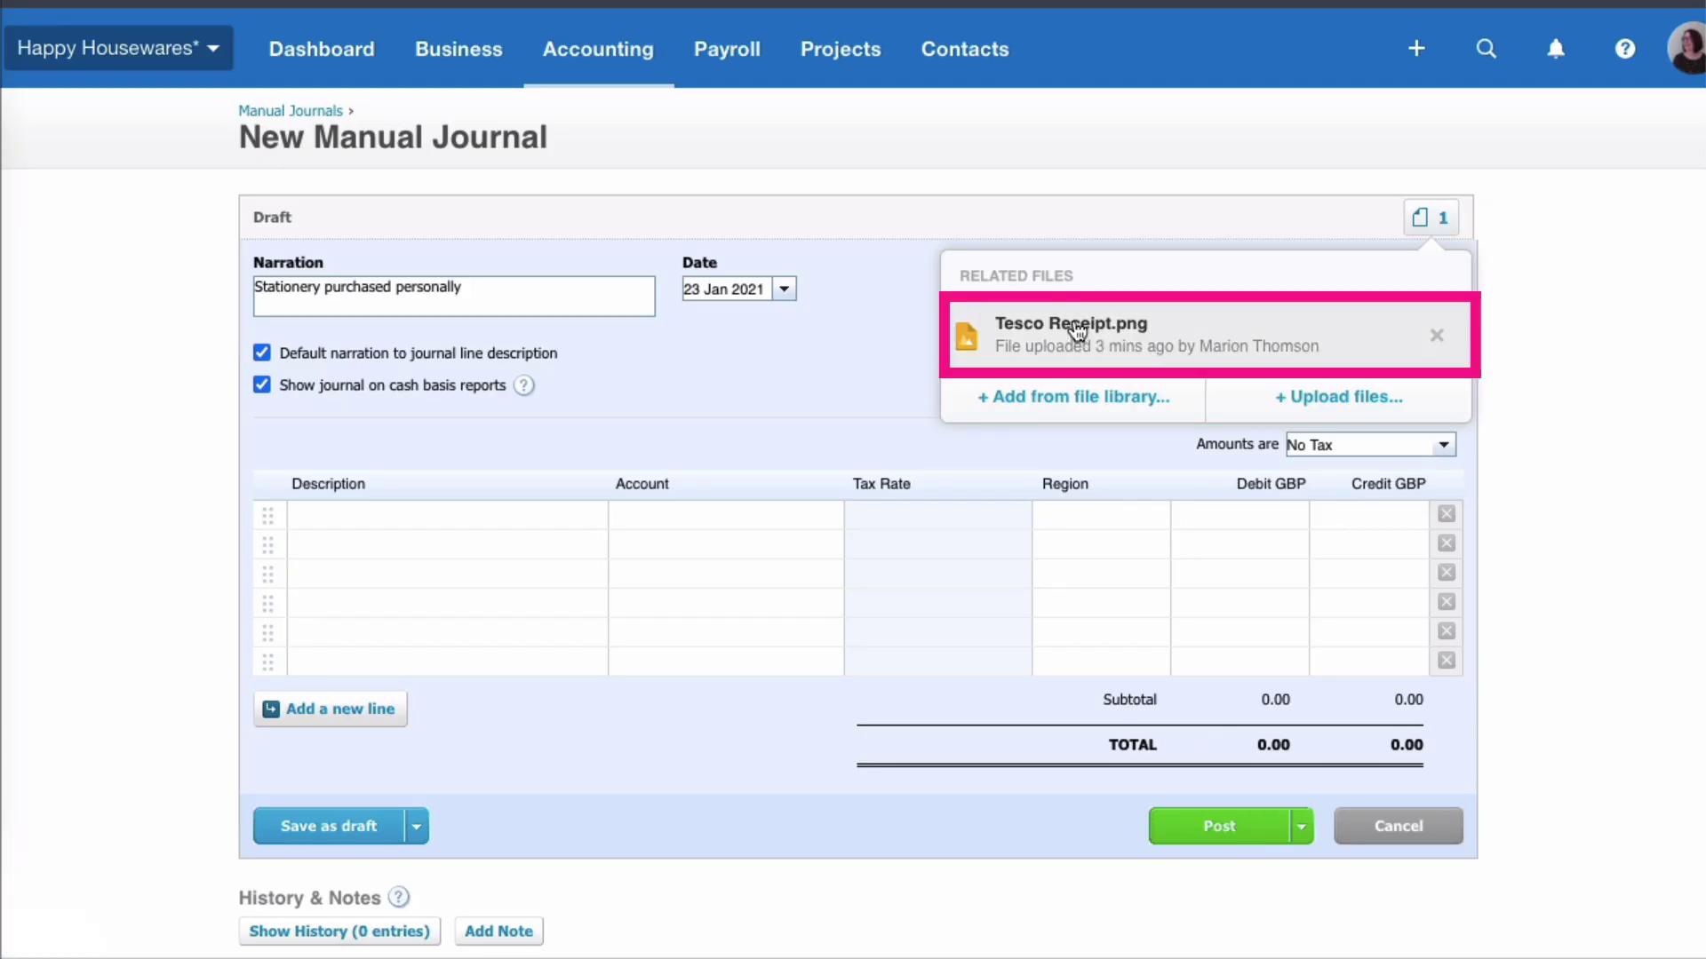
click(1078, 331)
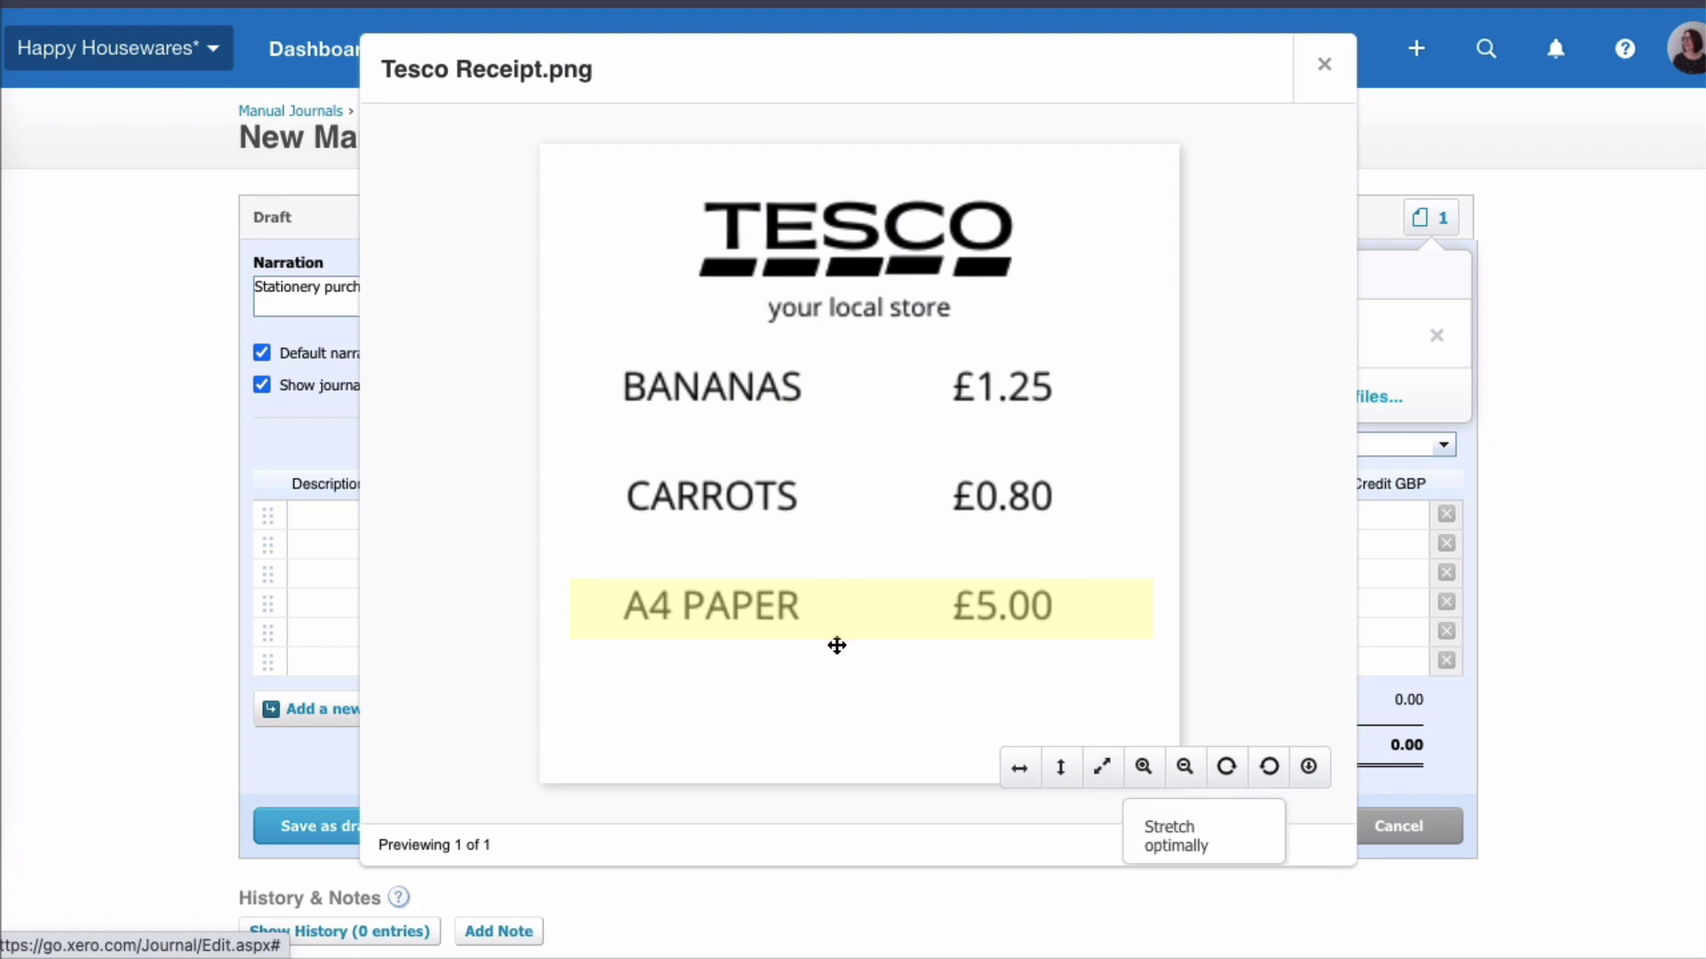
click(1332, 69)
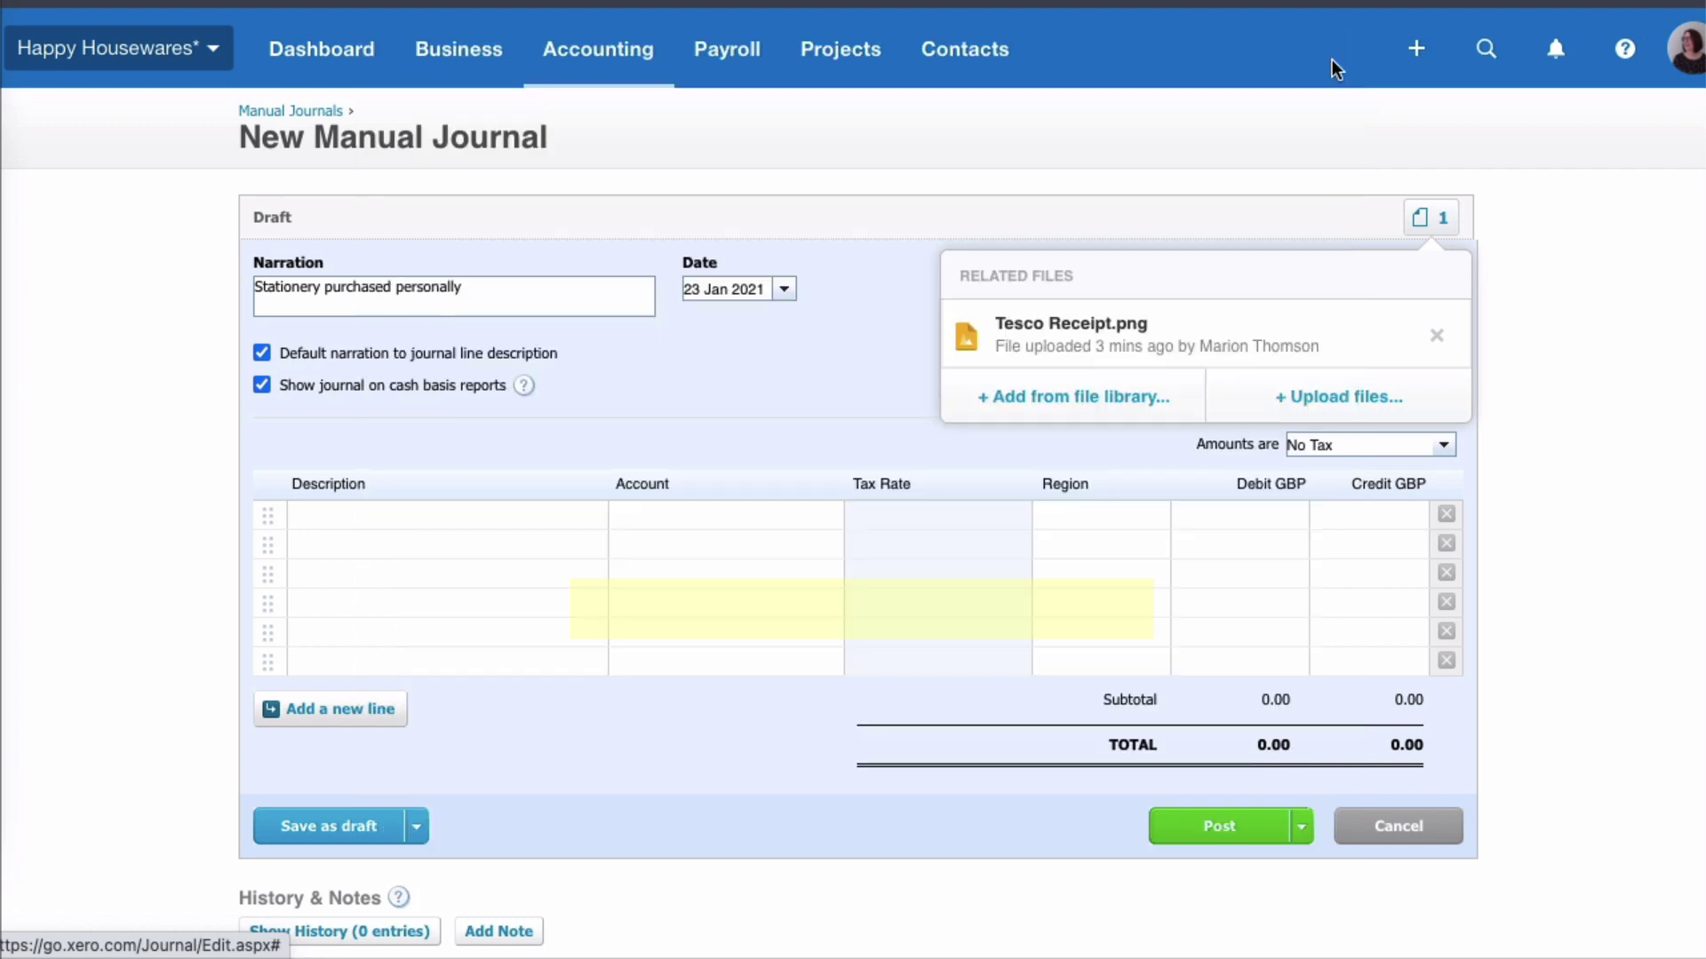
Step: Date the journal 21 Jan 2021 and code line one to 461 Printing & Stationery
click(785, 291)
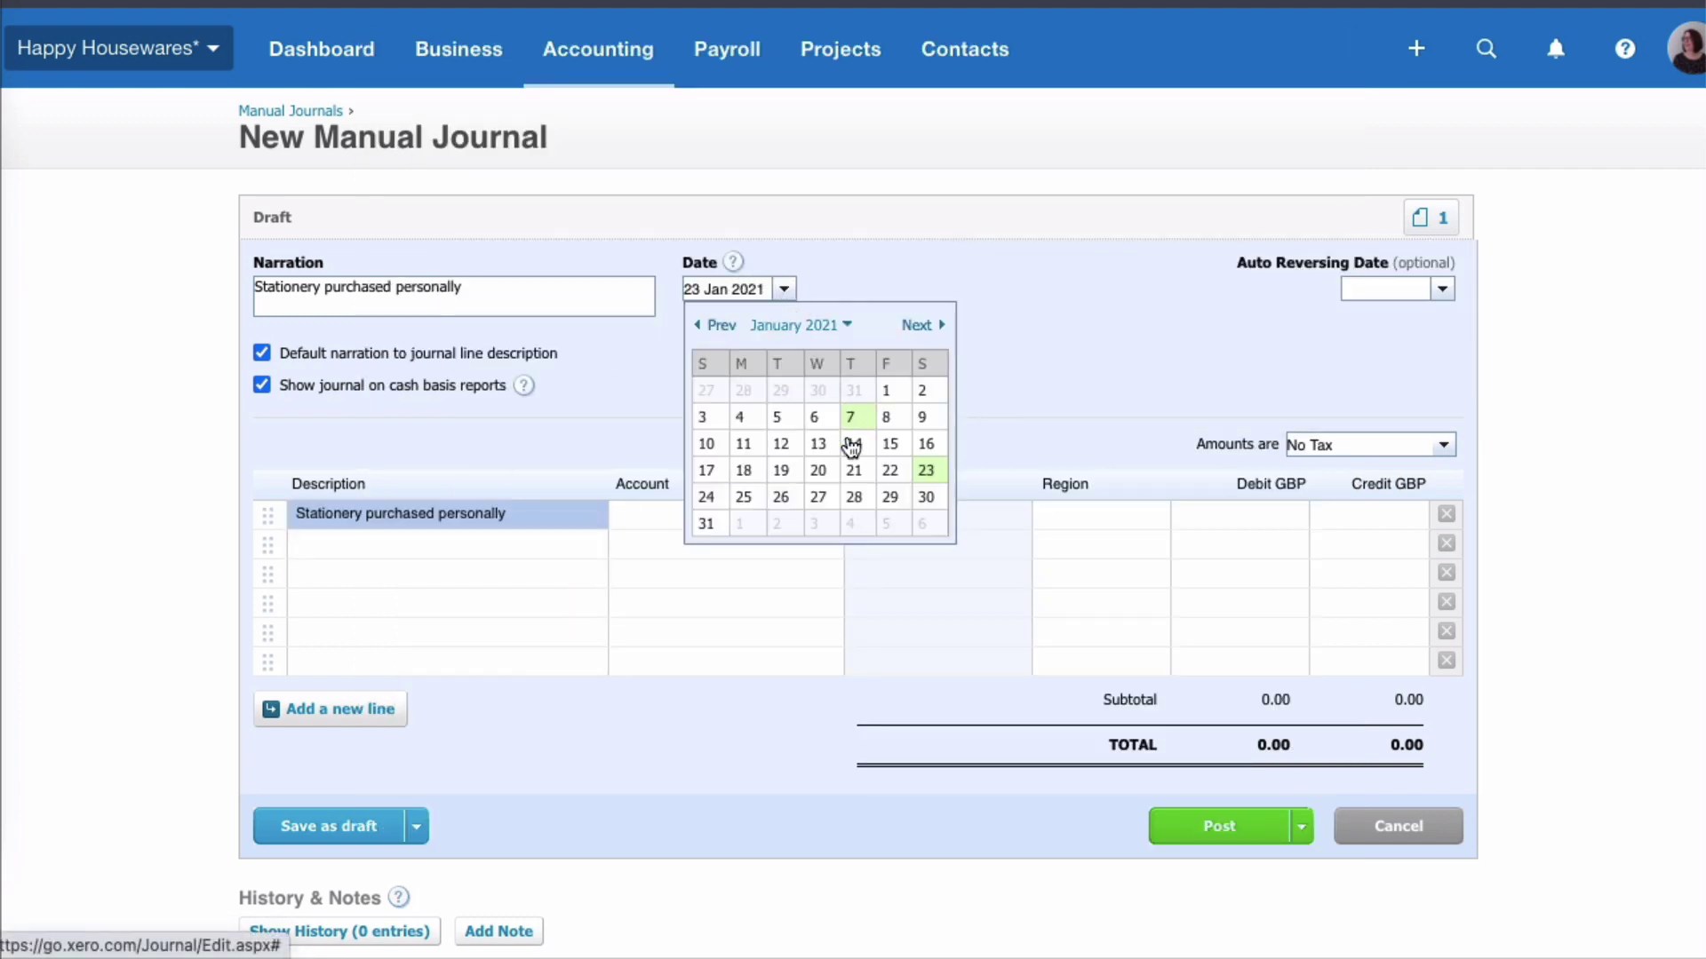
click(855, 471)
click(667, 515)
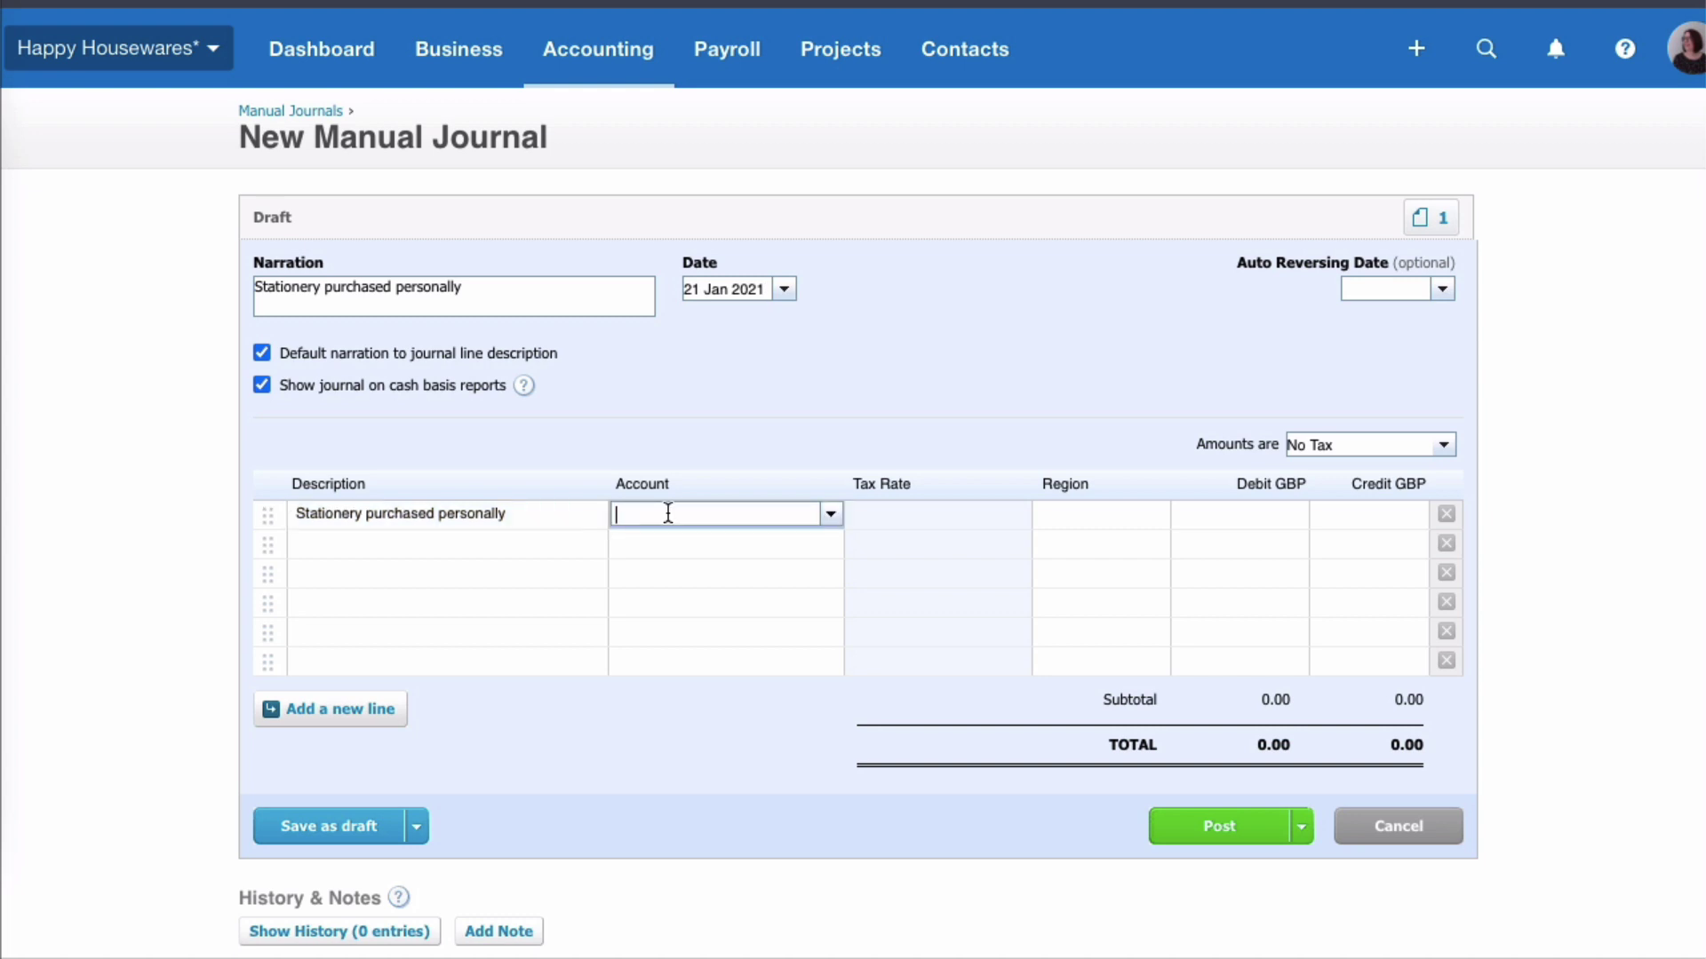
text(st)
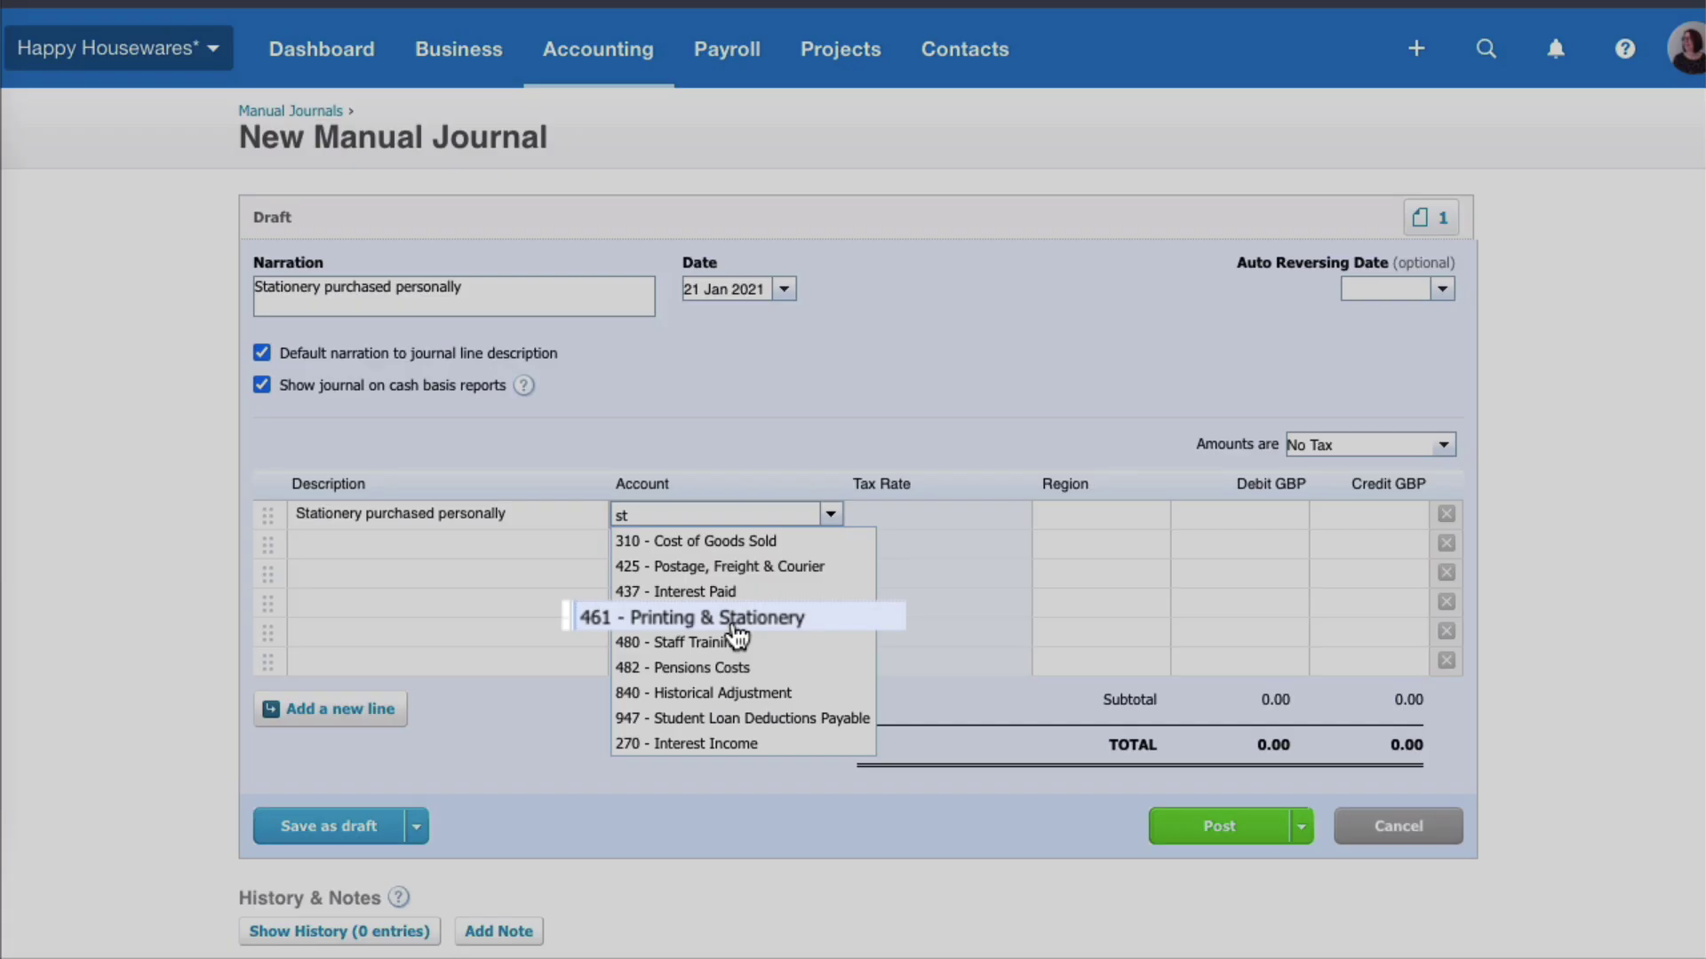
click(733, 627)
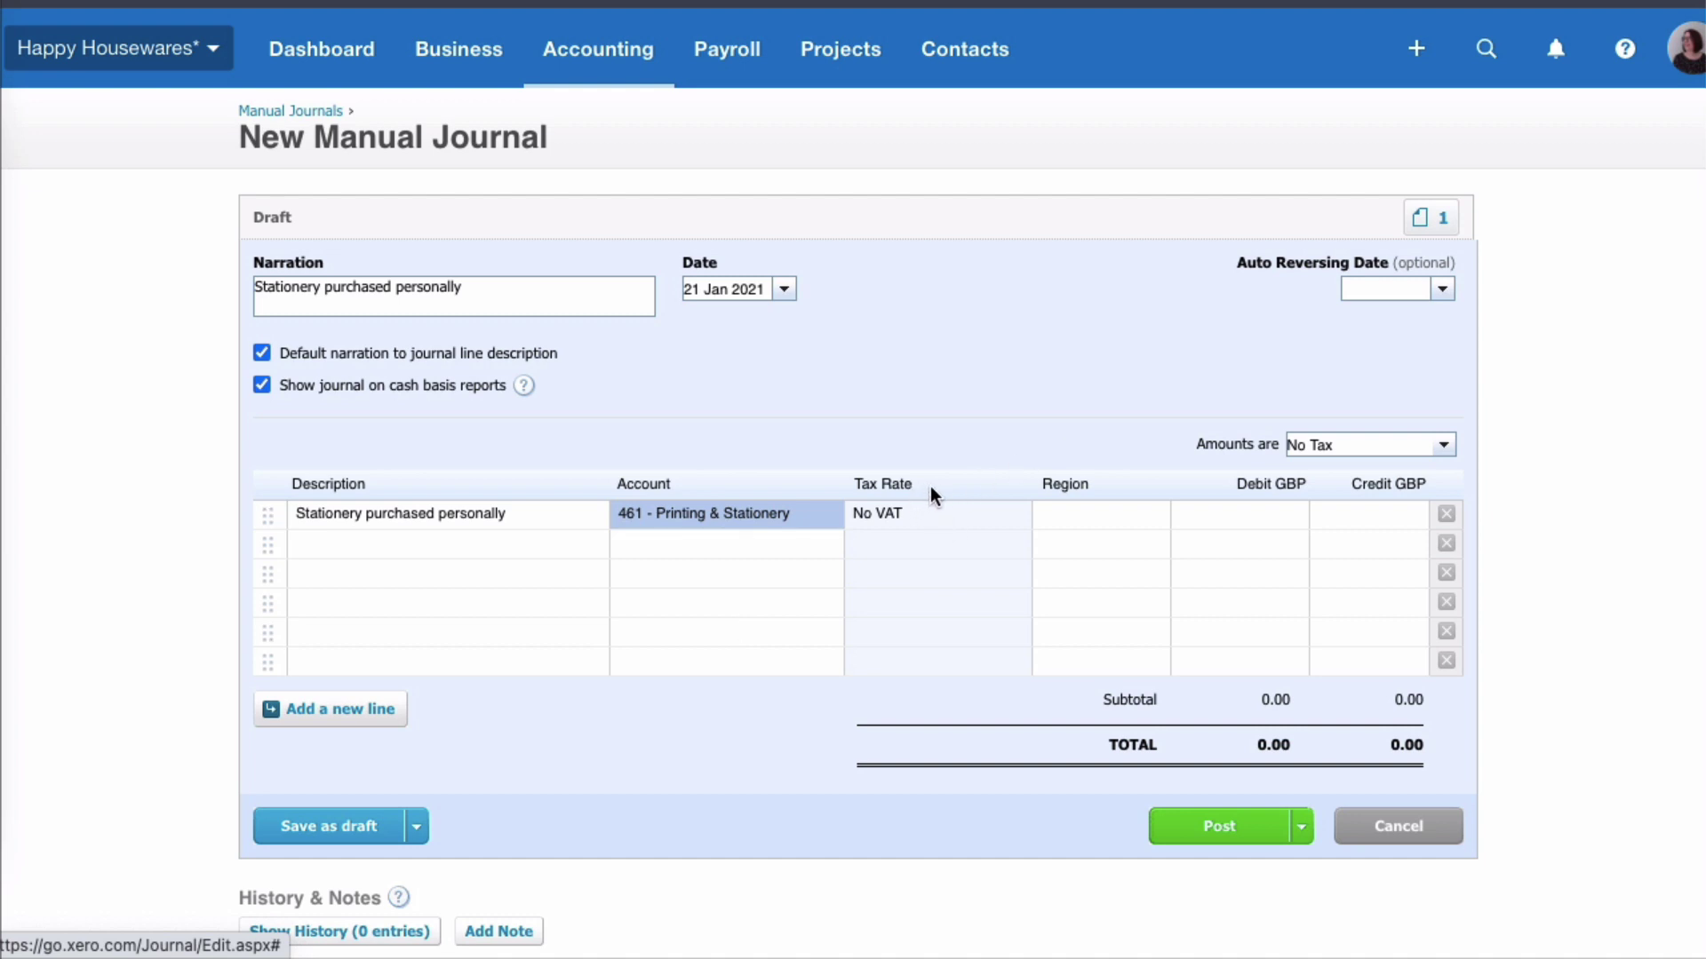
Step: Make amounts Tax Inclusive and give line one the 20% (VAT on Expenses) rate
click(1447, 451)
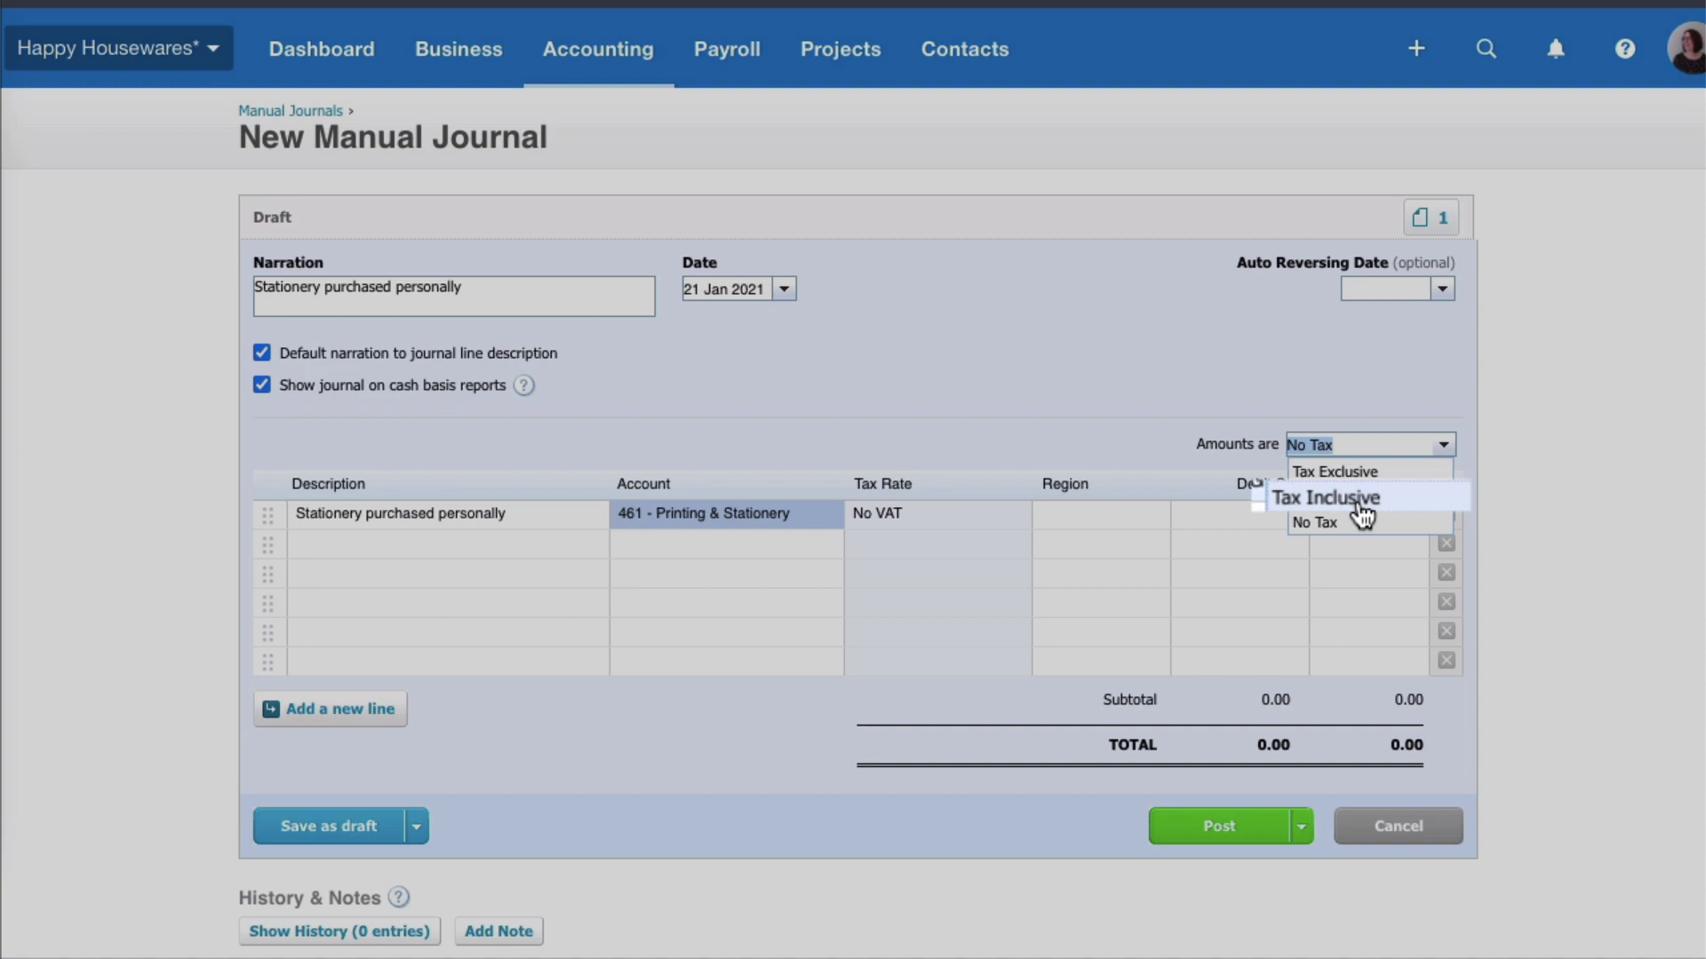
click(1360, 514)
click(968, 512)
click(1018, 517)
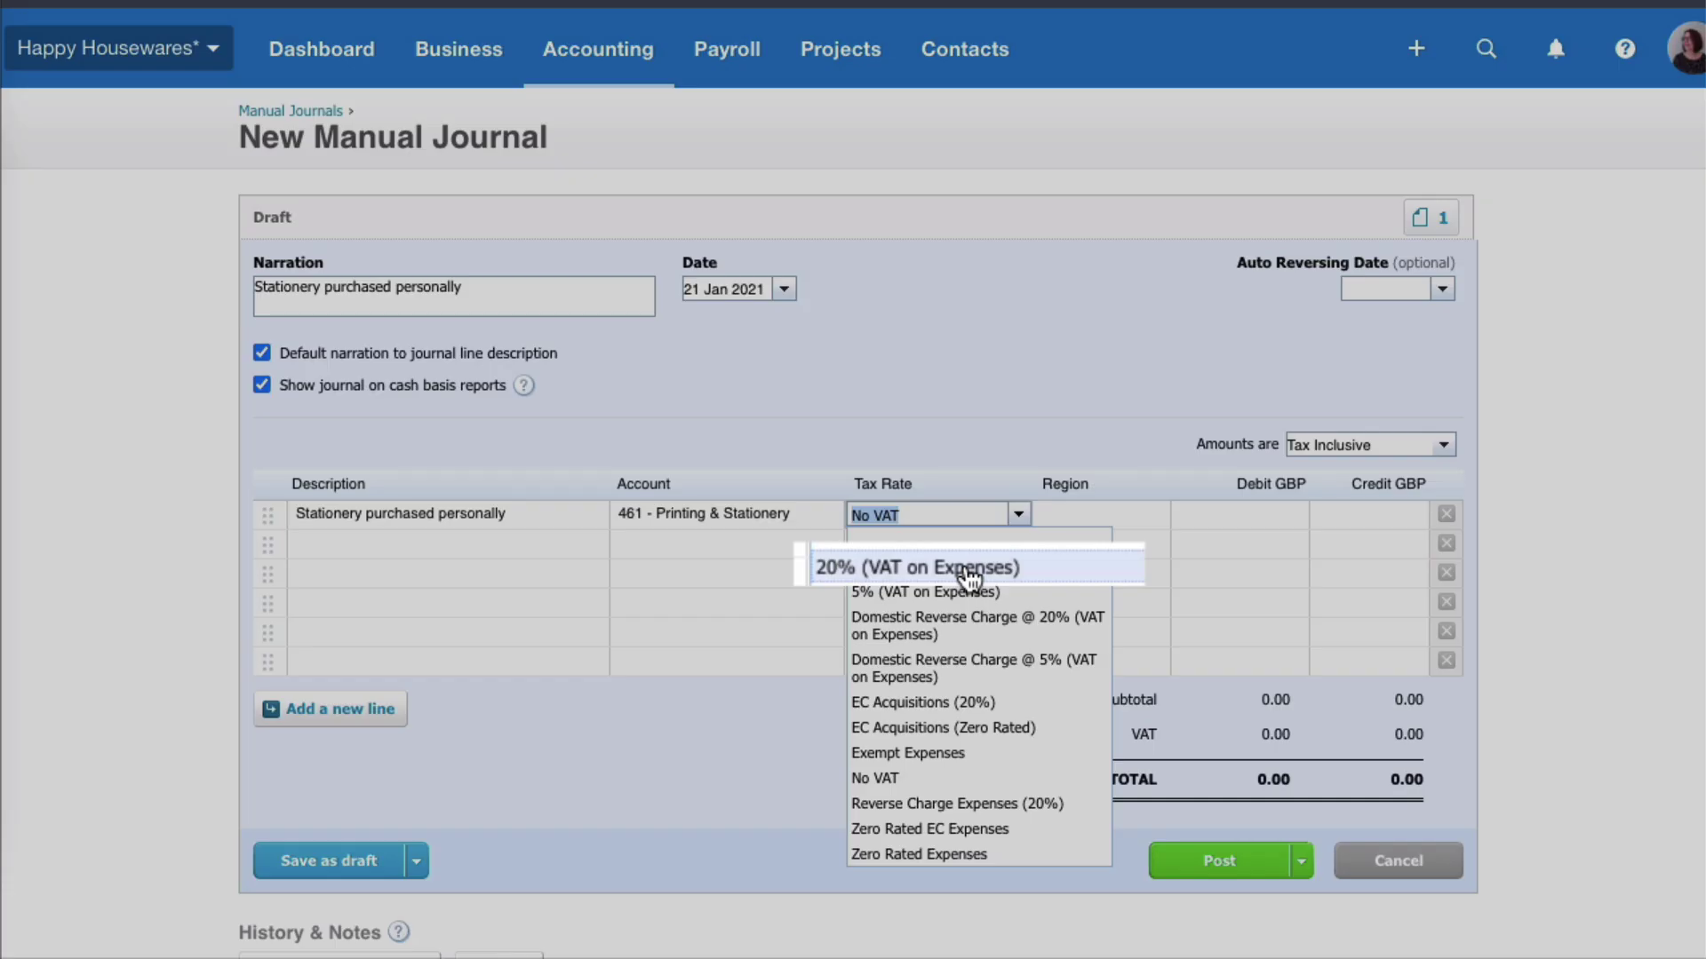
click(968, 573)
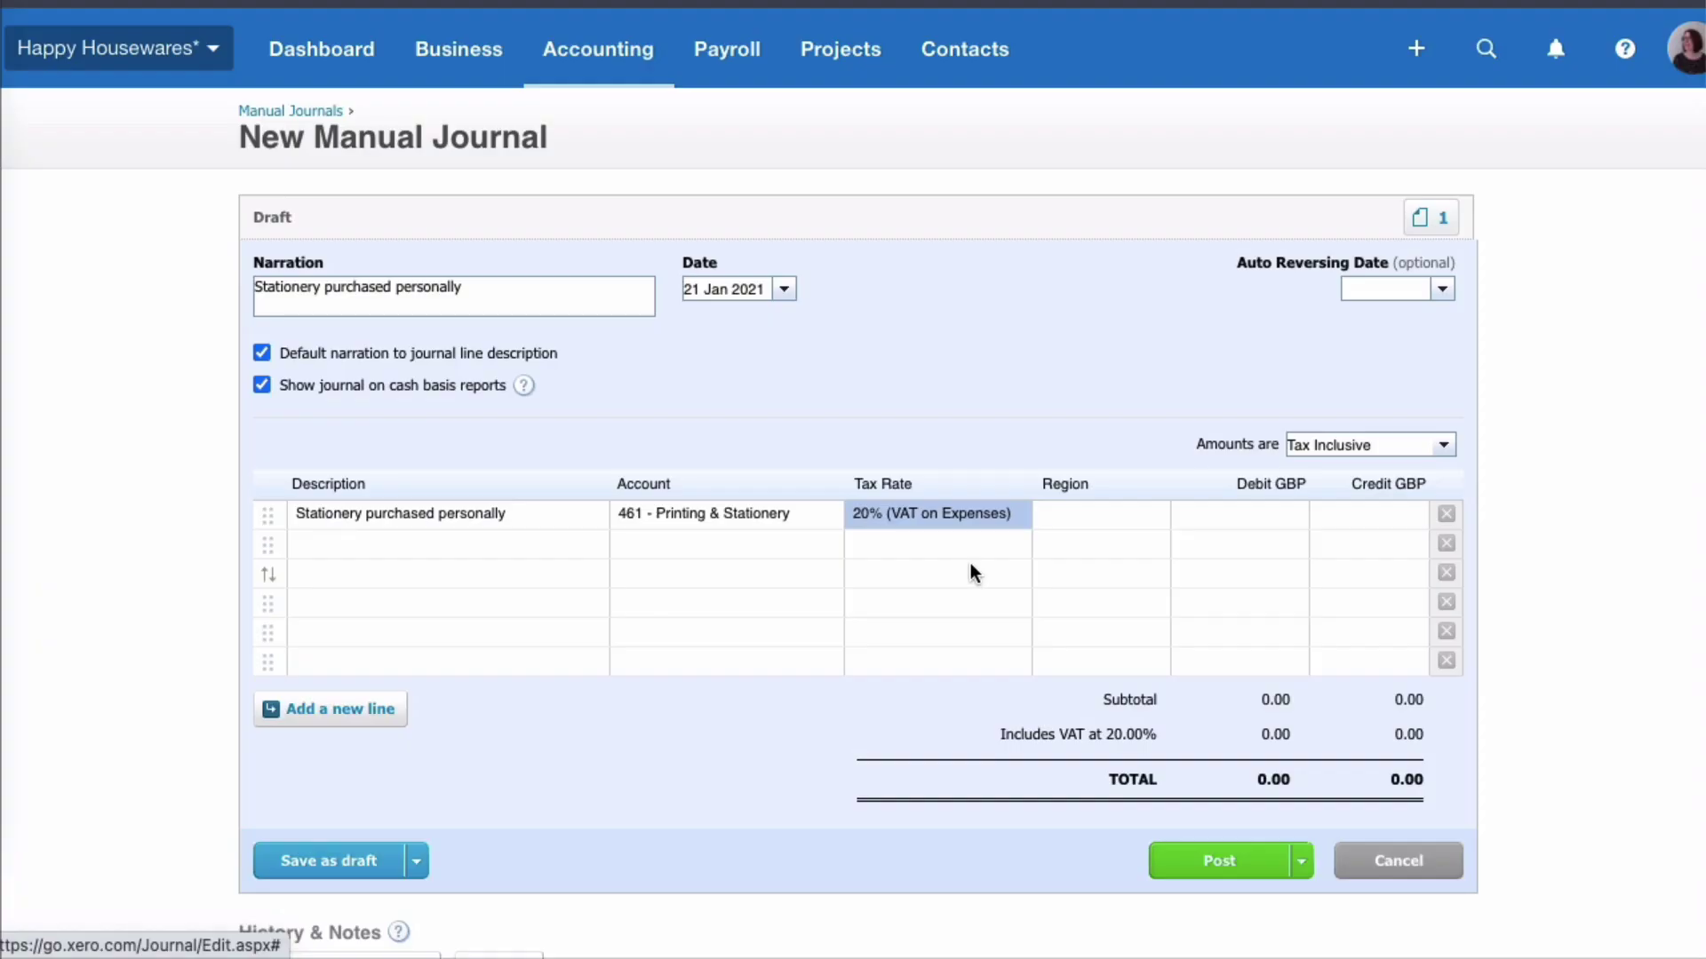
Step: Enter a 5.00 debit on line one and code line two to 835 Directors' Loan Account
click(1228, 519)
text(5)
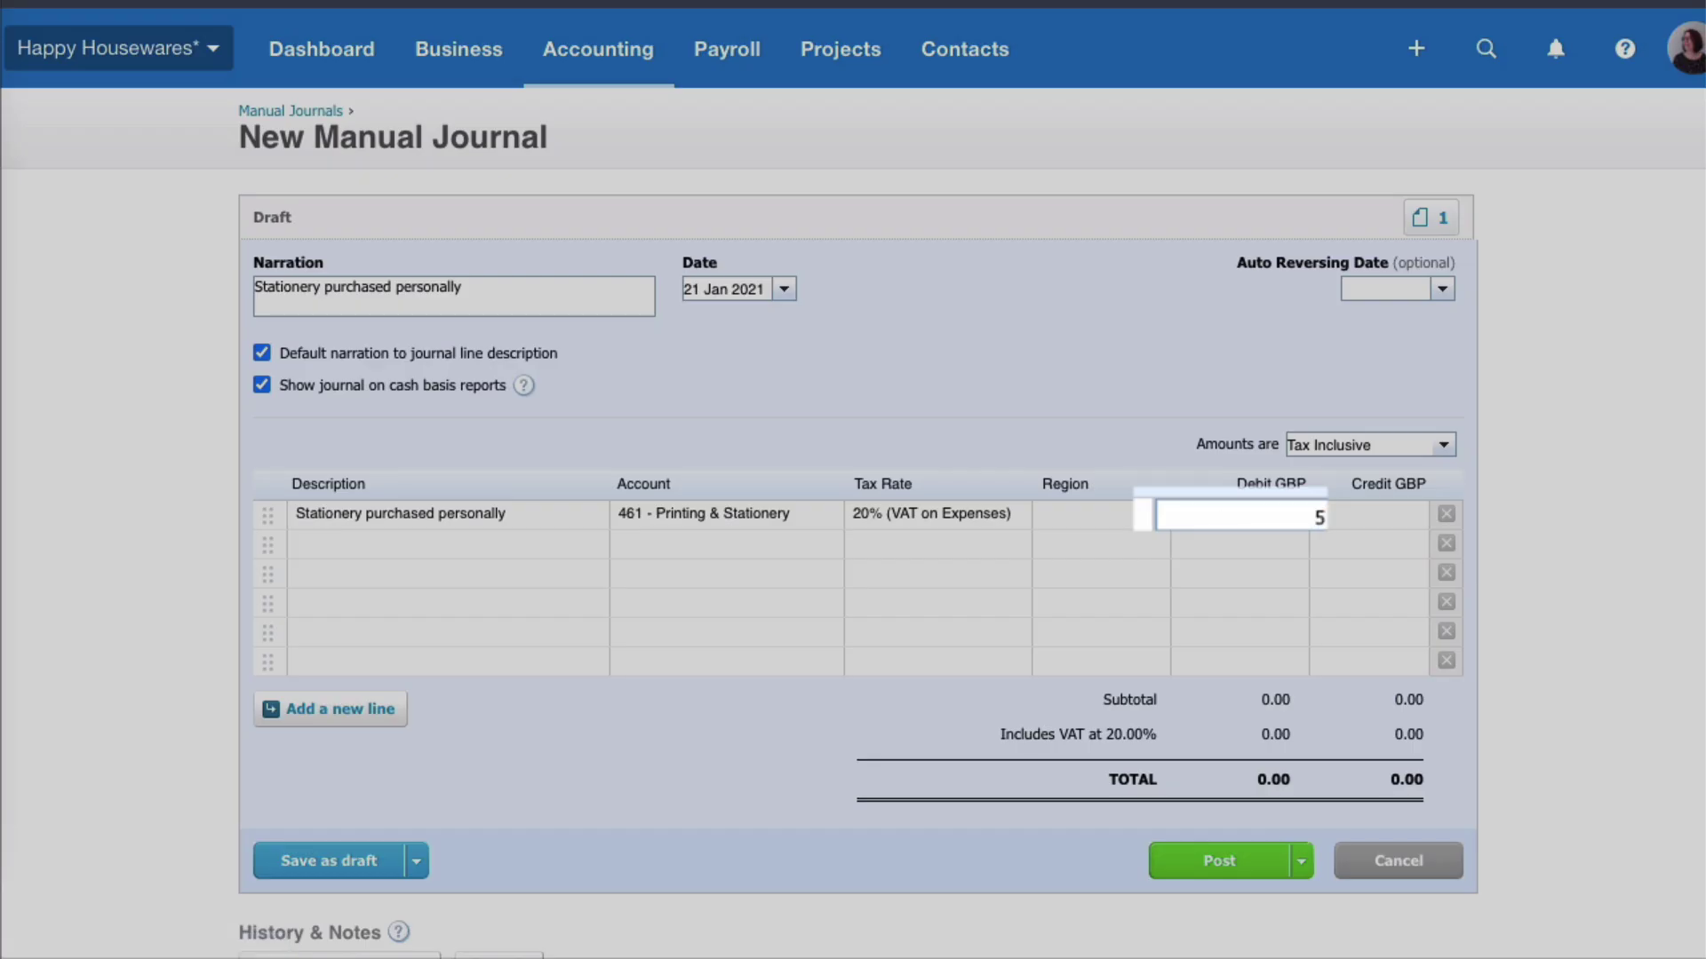
key(Tab)
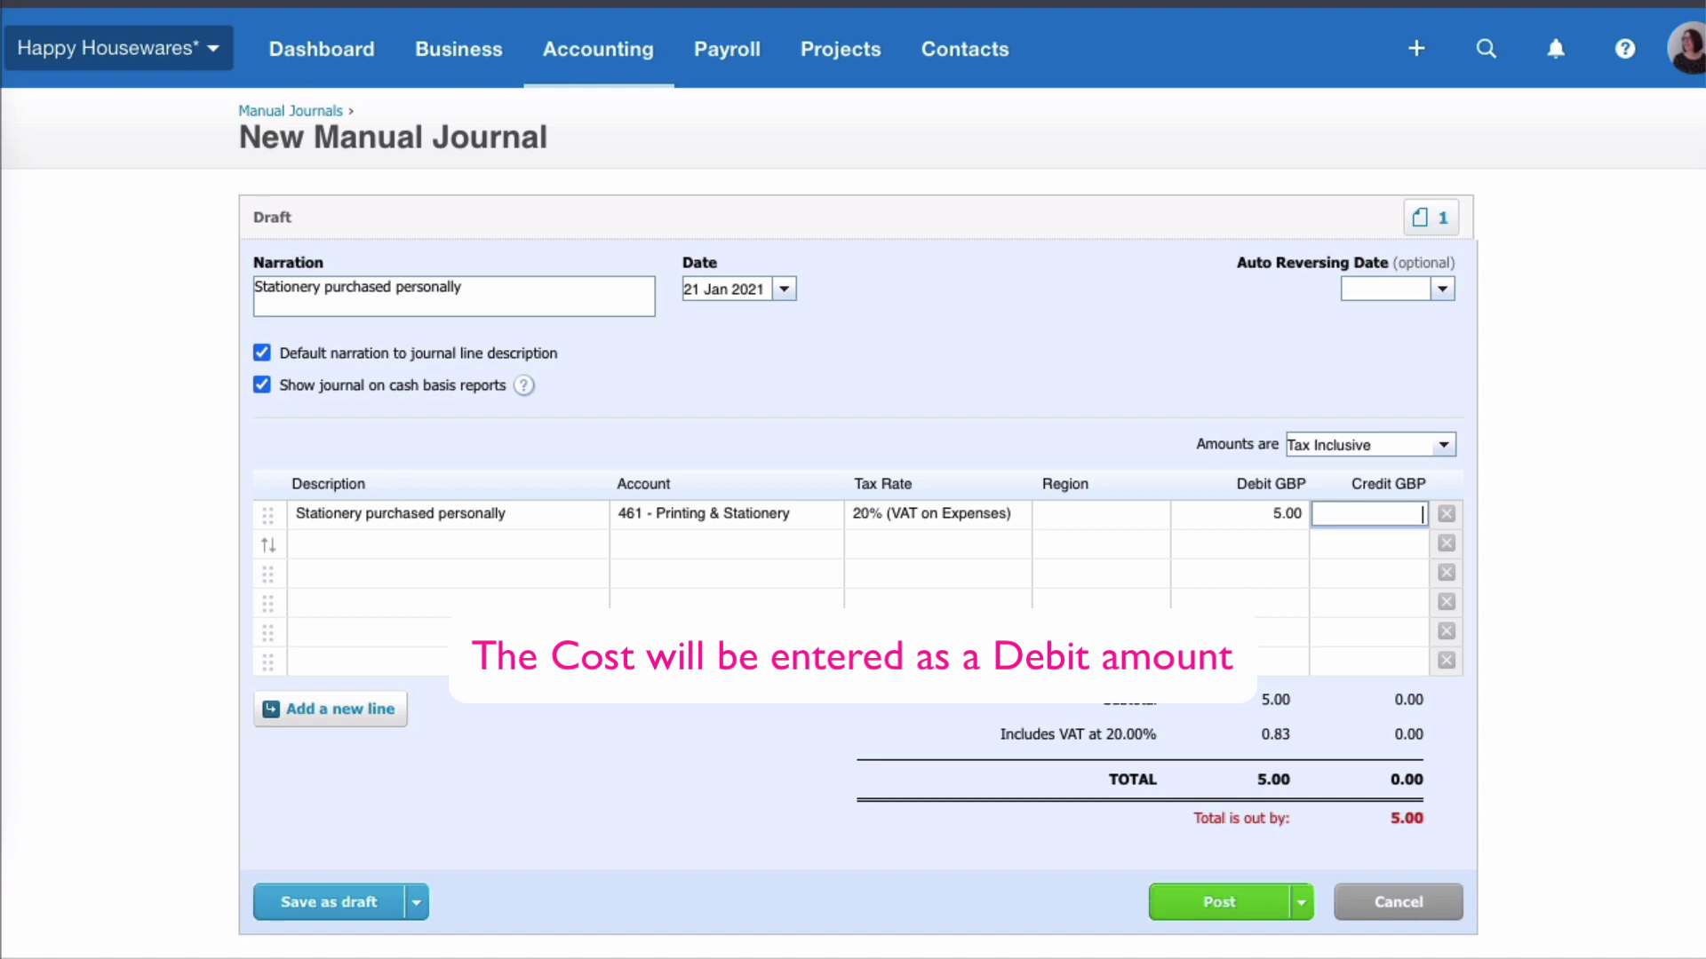
click(727, 543)
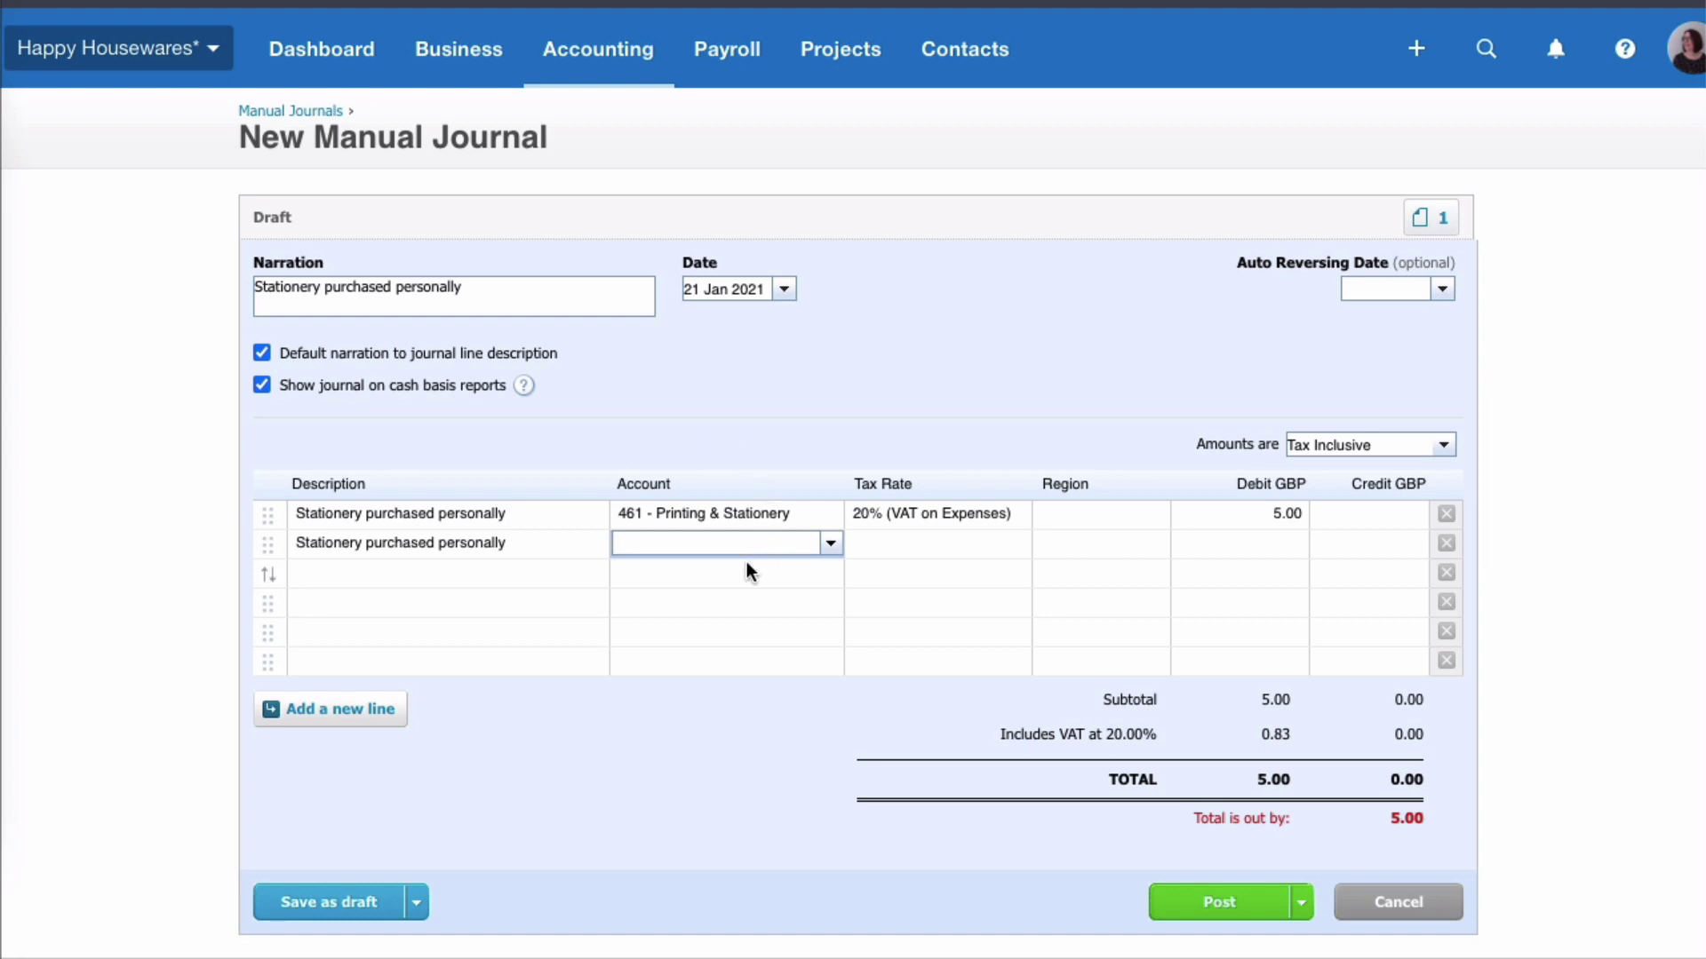
text(8)
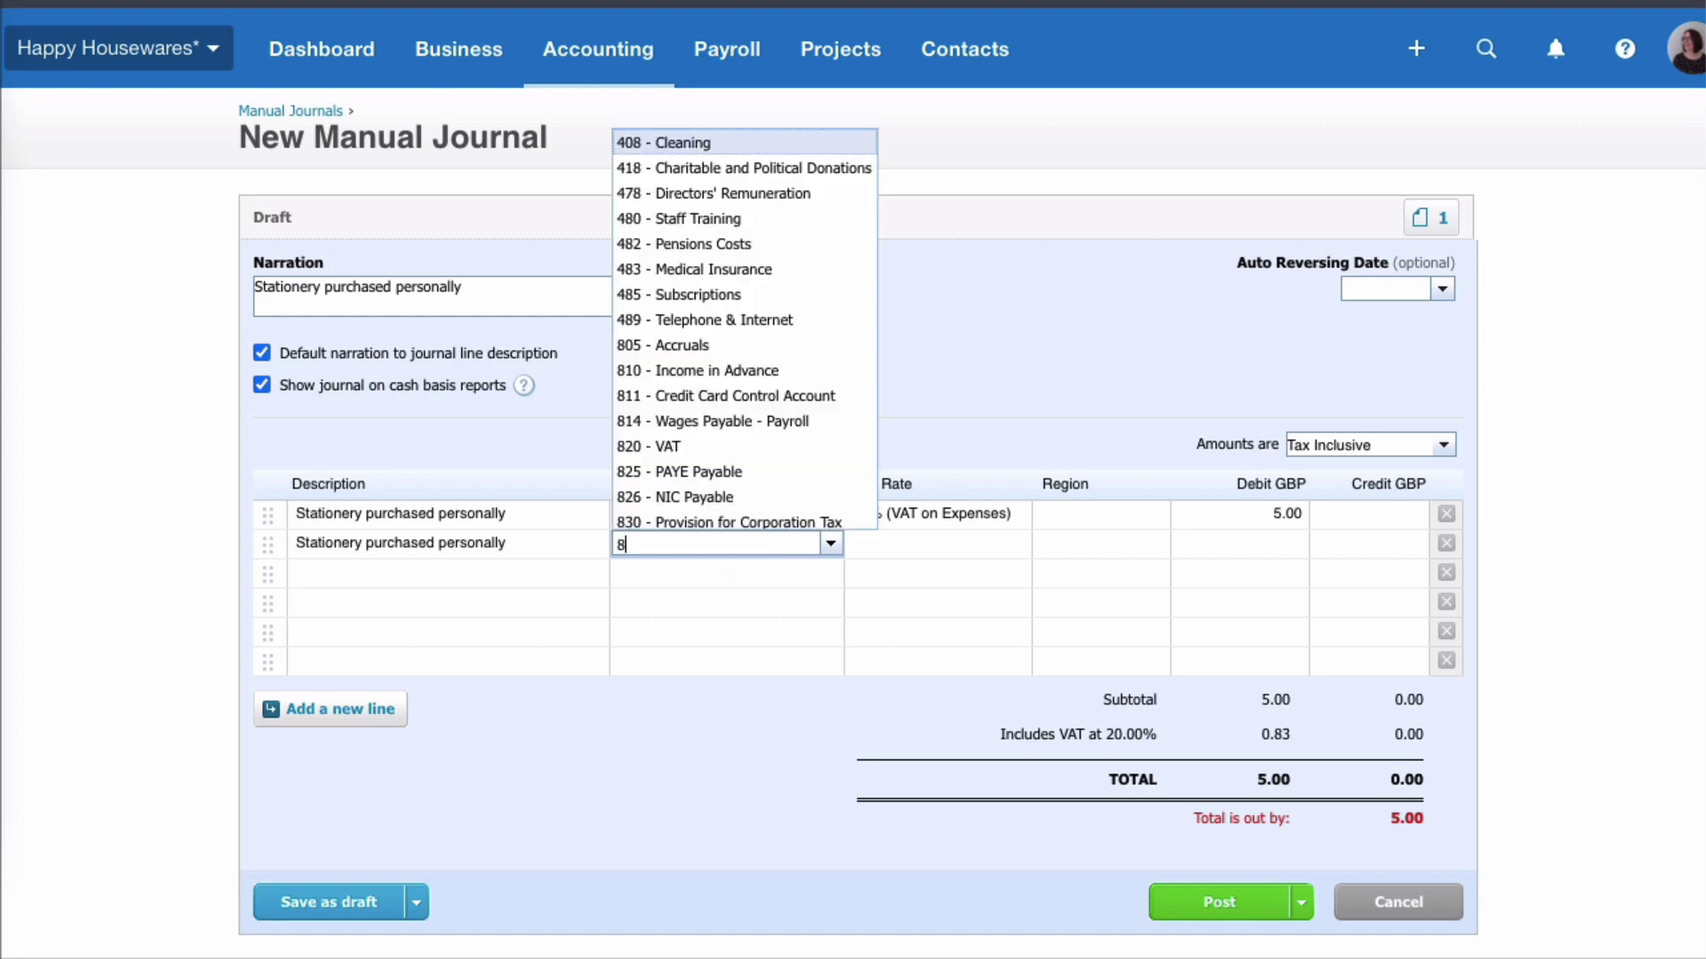
text(35)
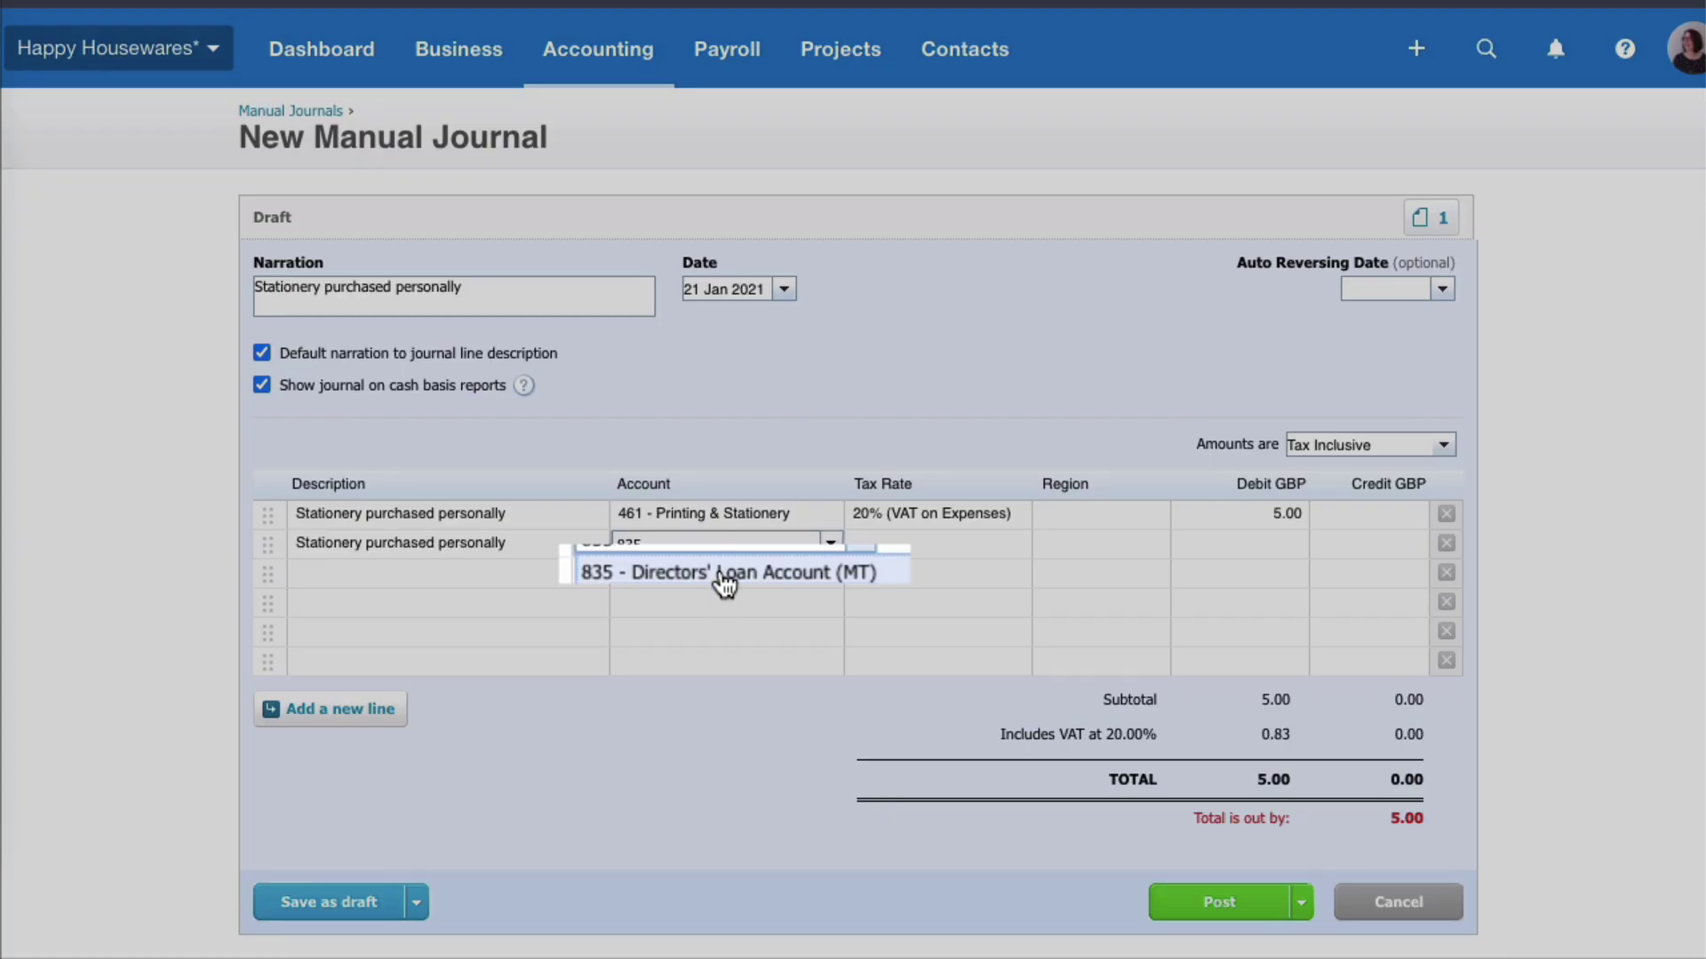
click(724, 577)
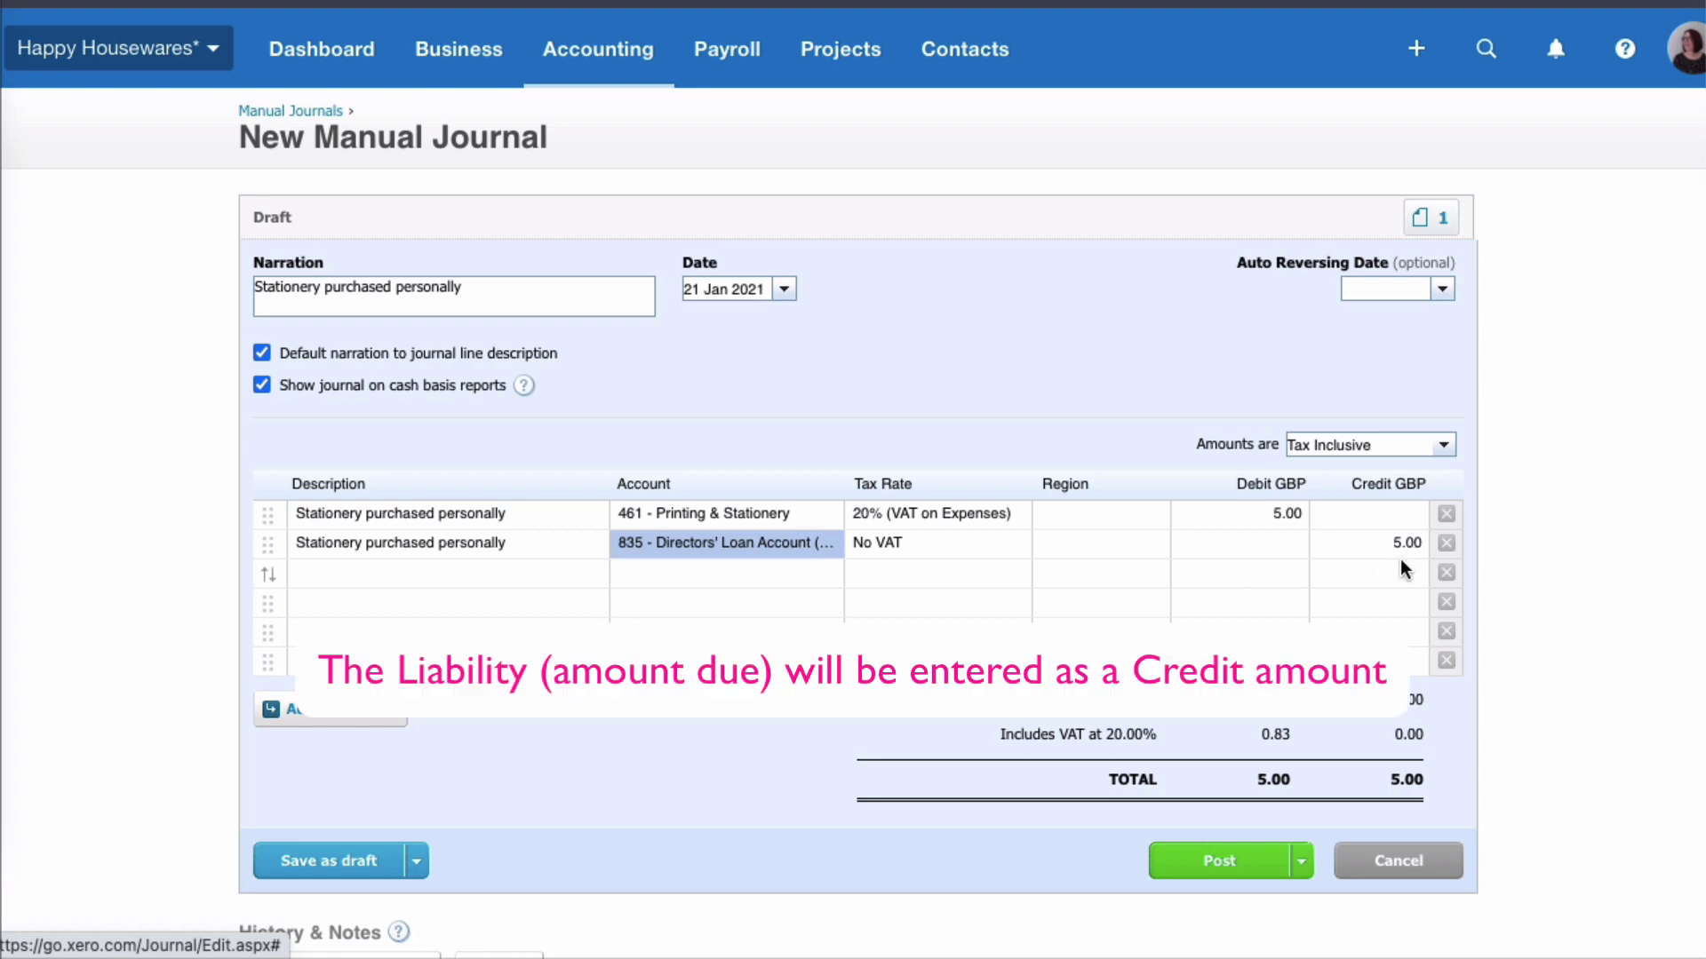
Step: Recode the second line to Owner Funds Introduced
click(777, 546)
click(832, 546)
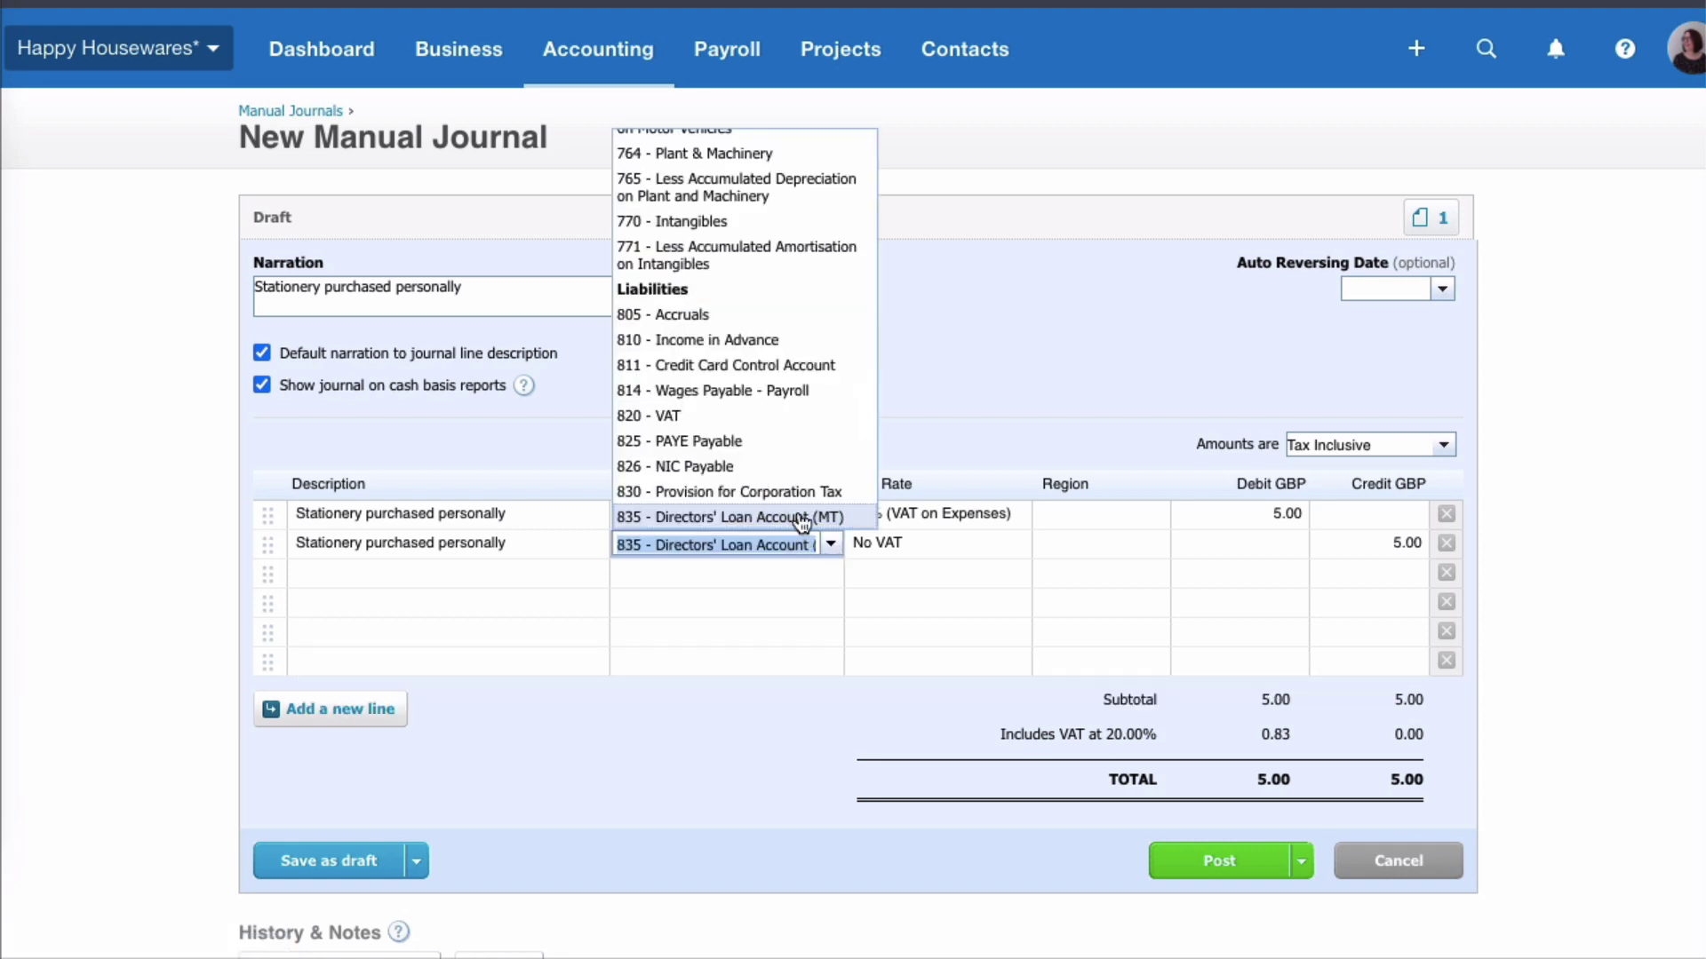
text(owne)
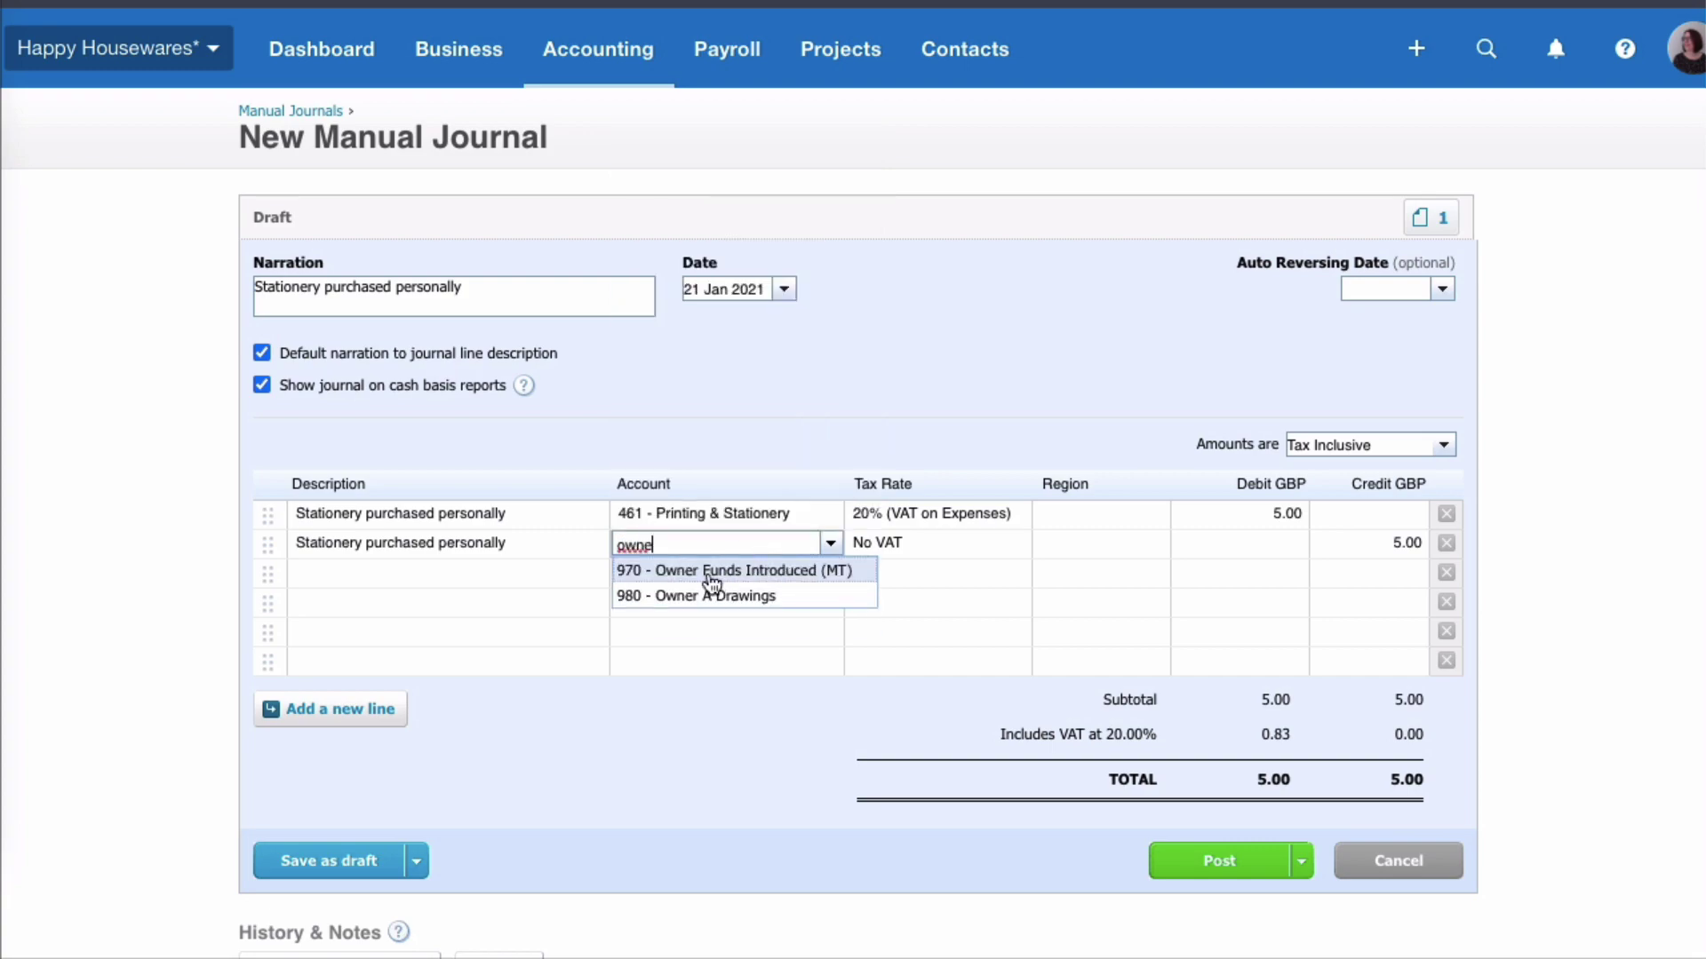
click(704, 575)
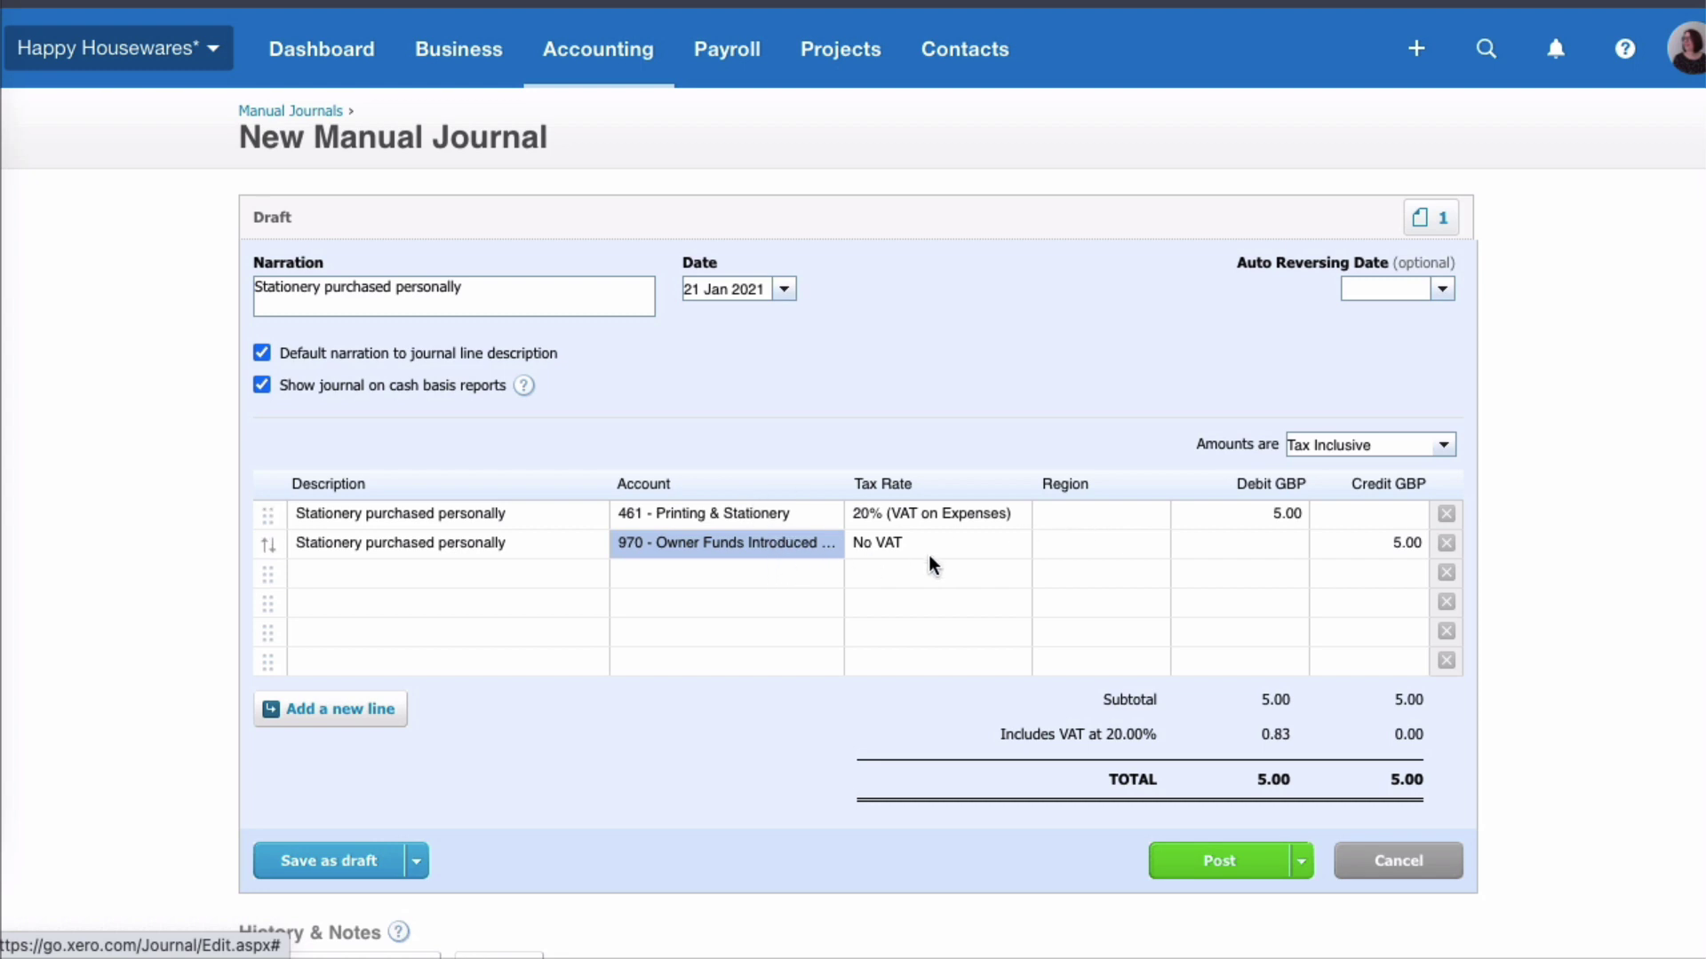
Step: Change the credit line back to 835 Directors' Loan Account (MT)
click(755, 542)
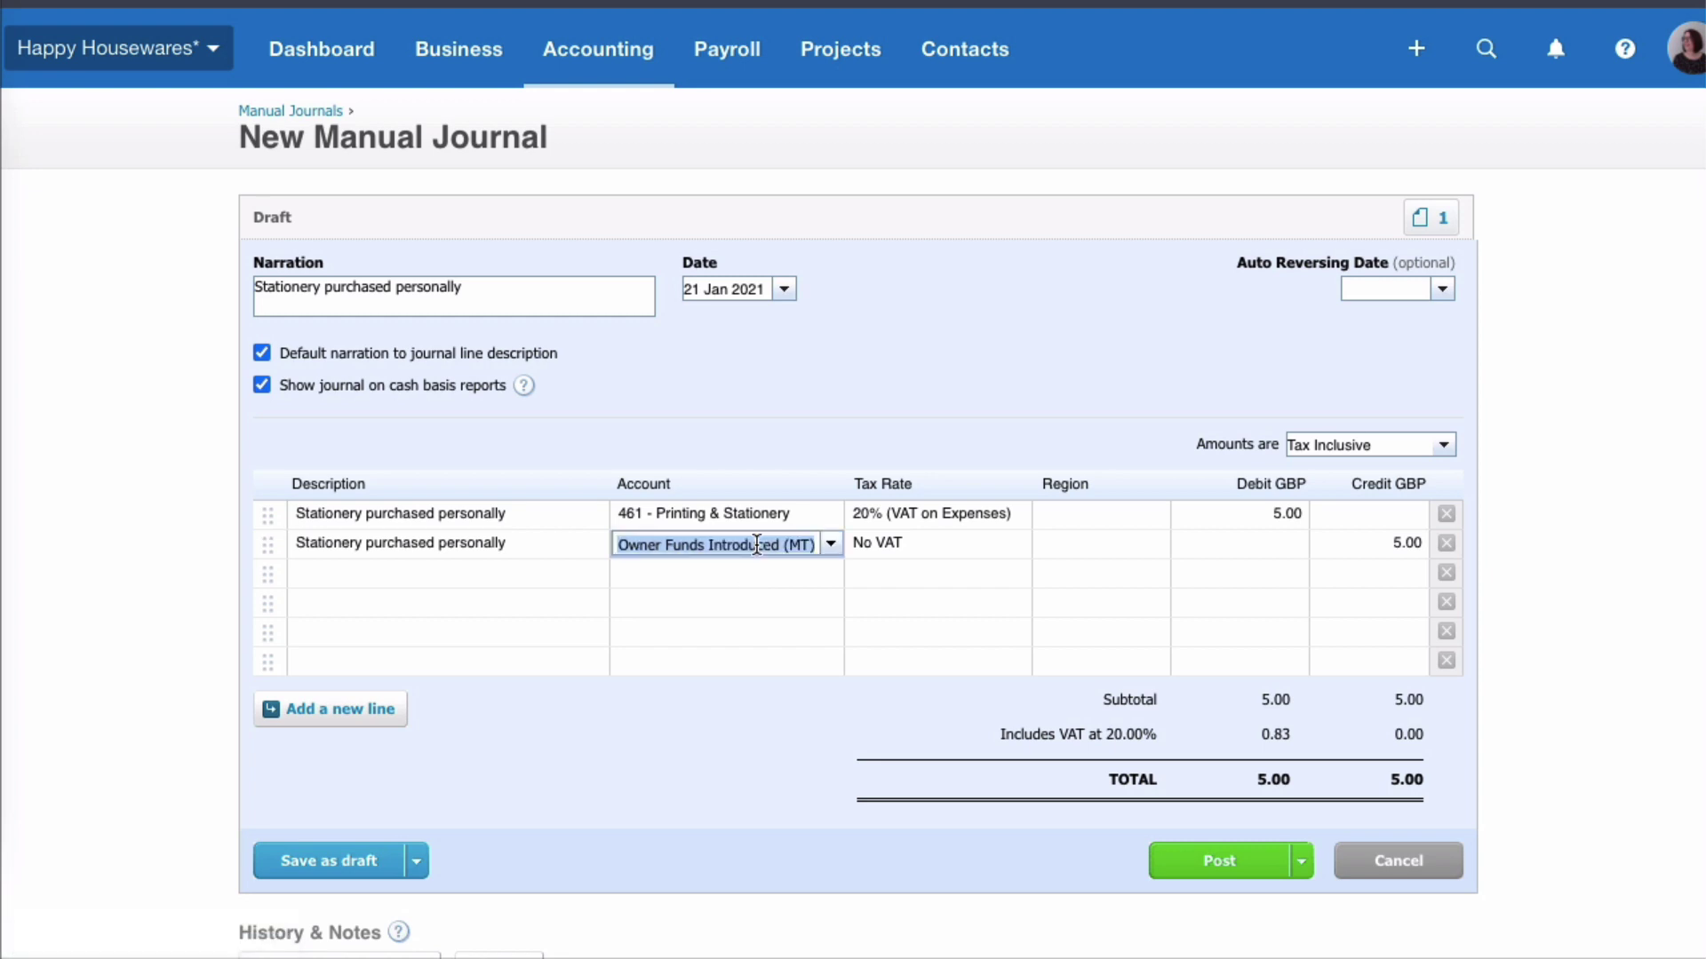
click(832, 545)
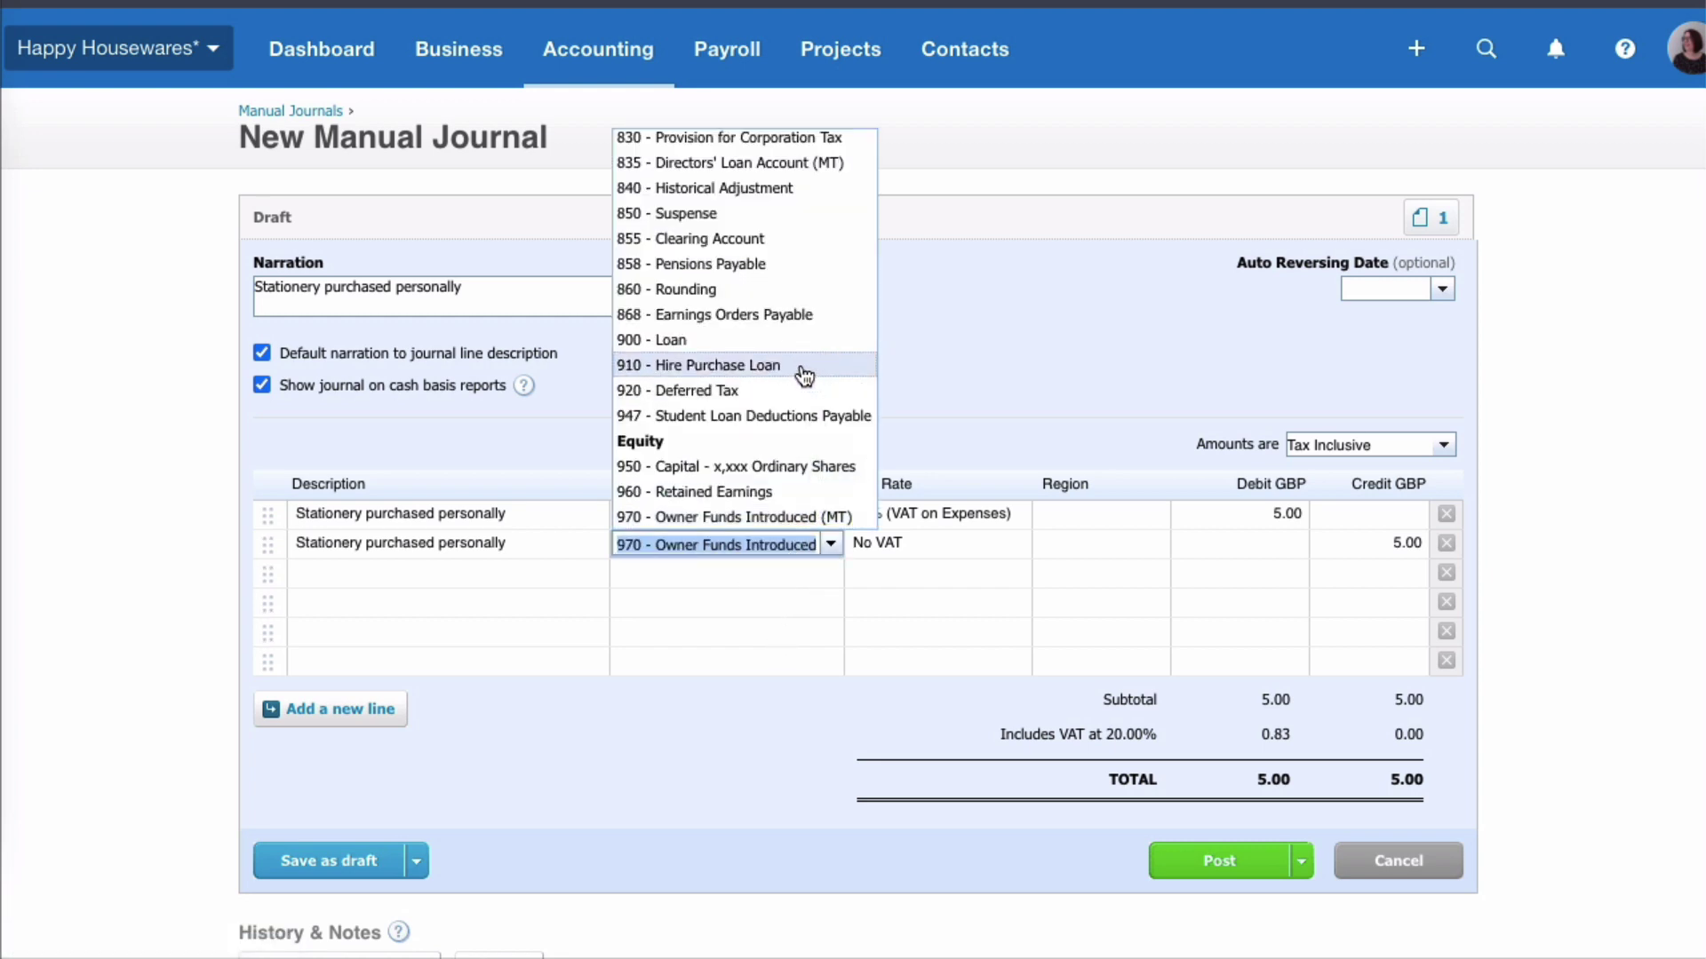
scroll(800, 382, up, 3)
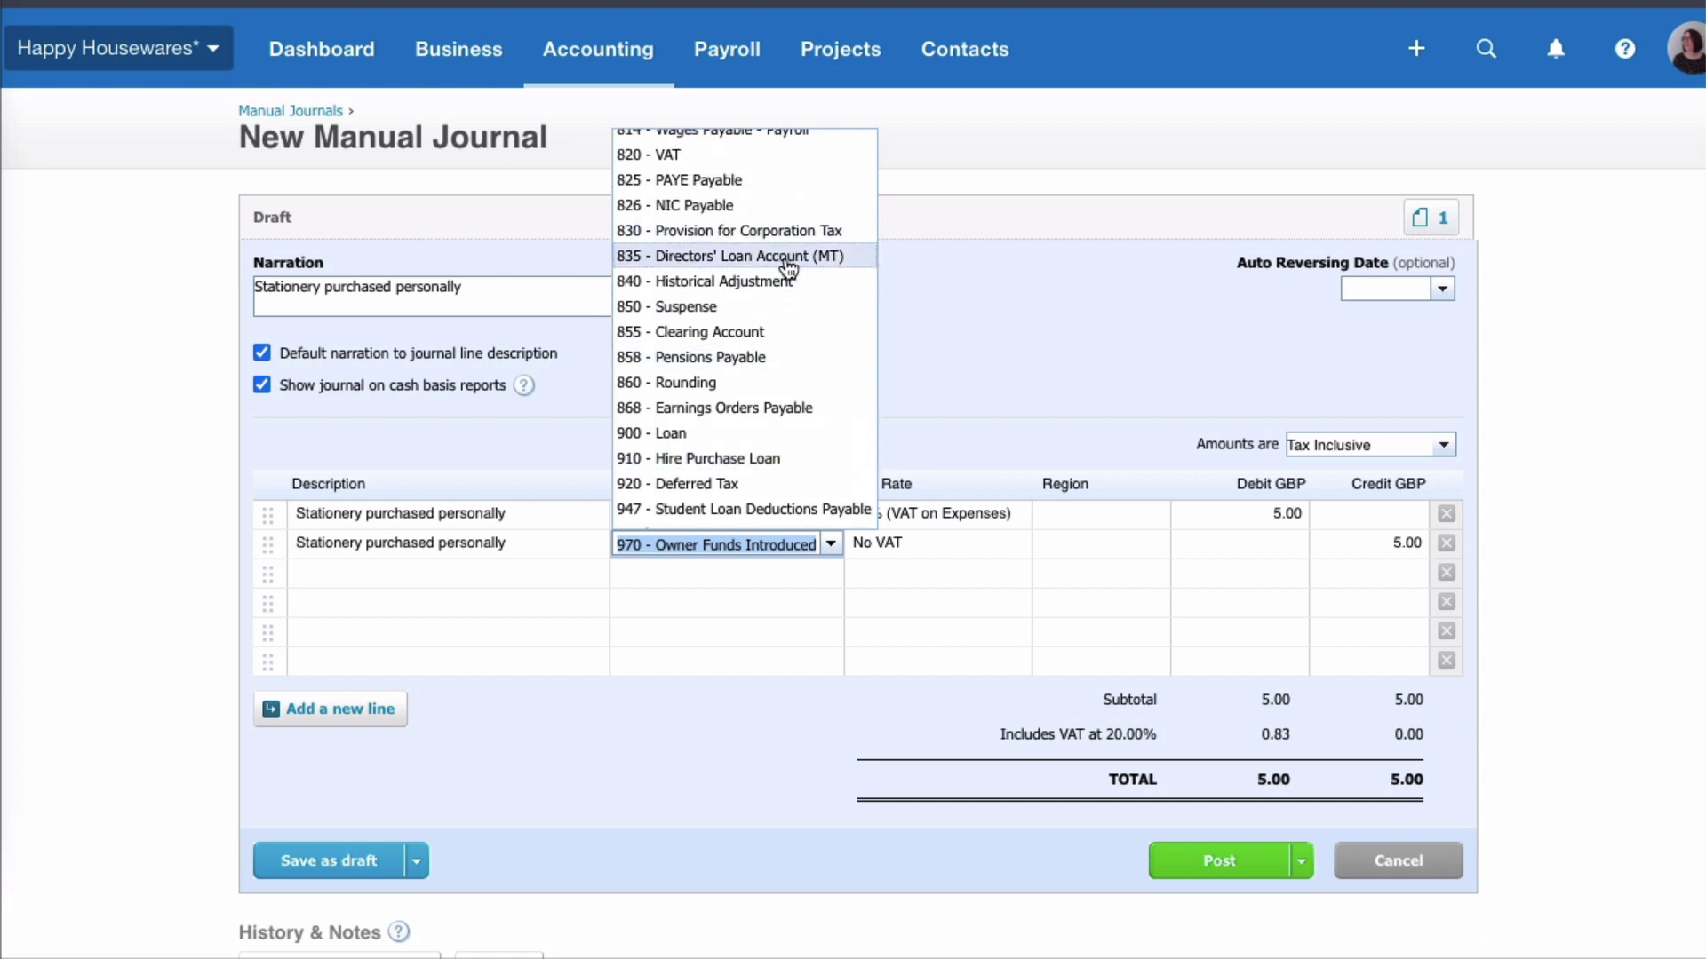
click(787, 259)
click(1149, 623)
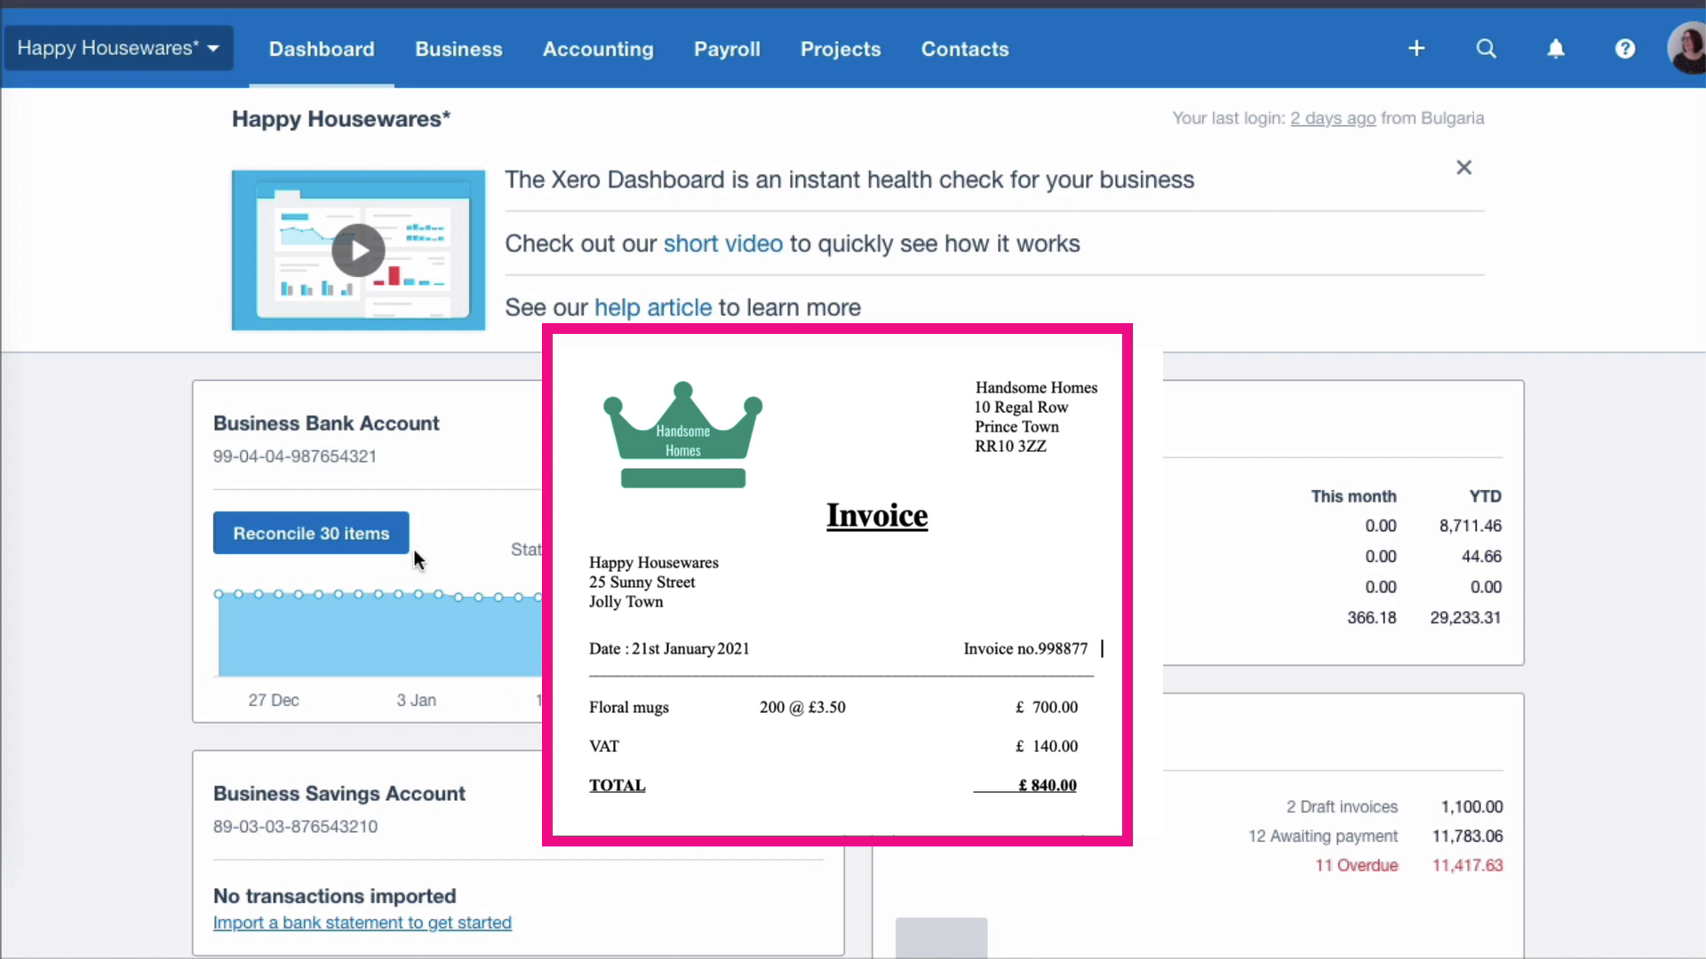
Step: Create a bill from the Handsome Homes invoice in Files, set From to Handsome Homes, and approve it
click(206, 49)
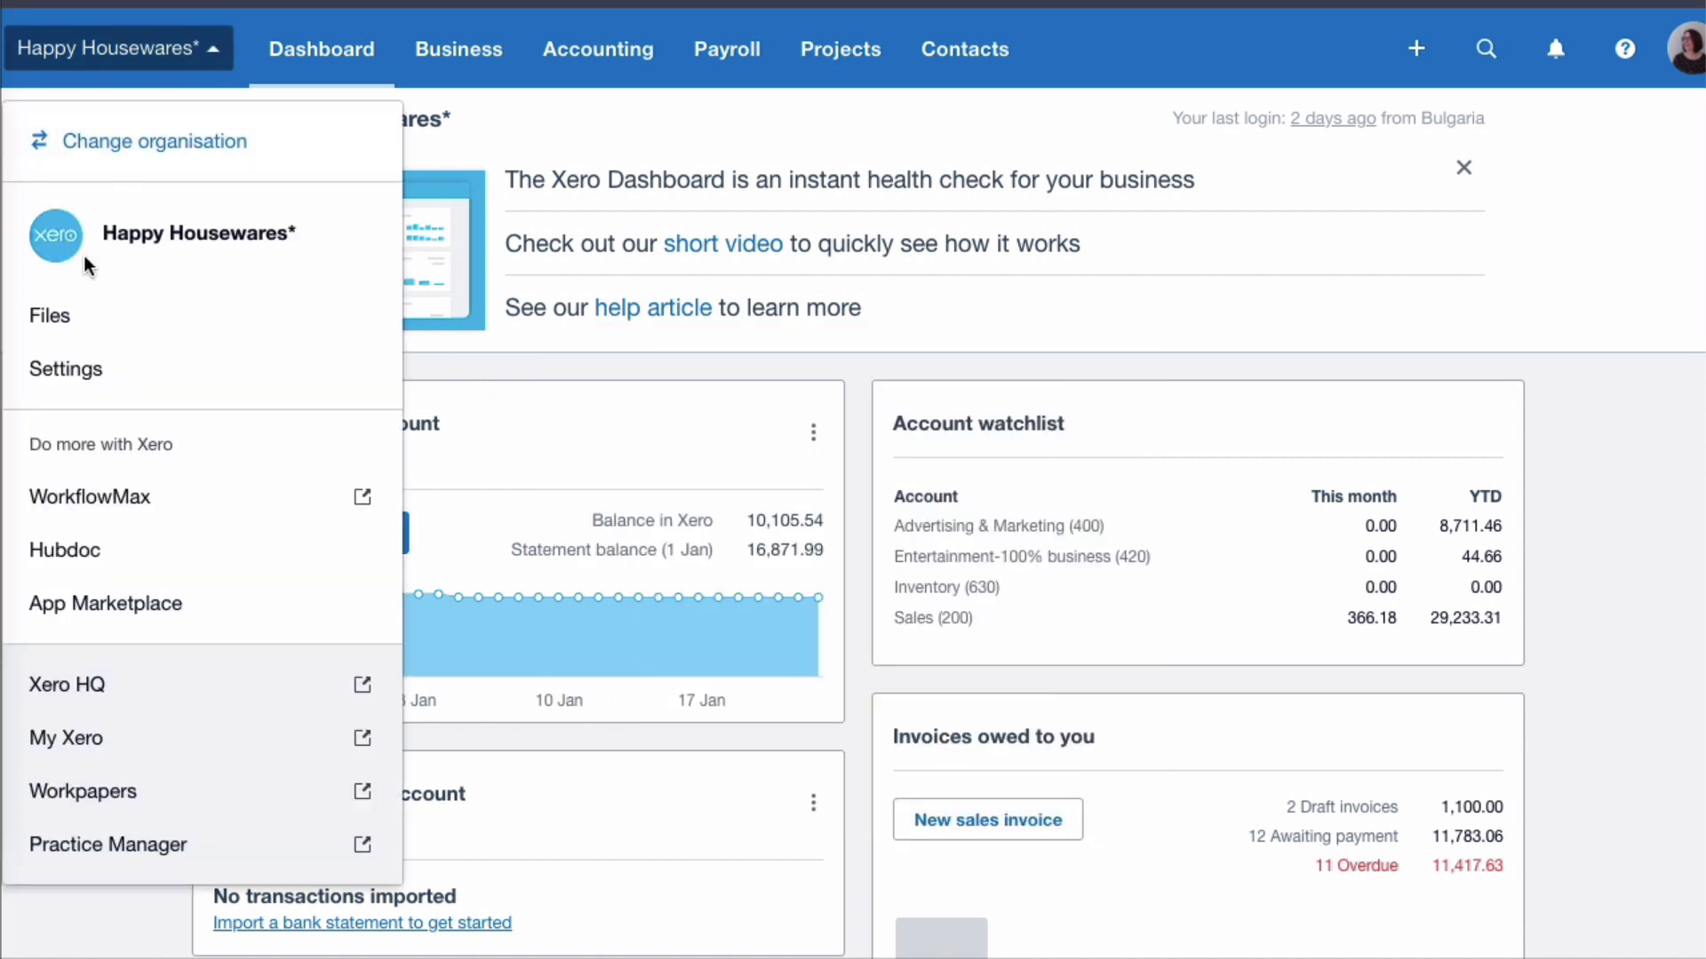
click(64, 316)
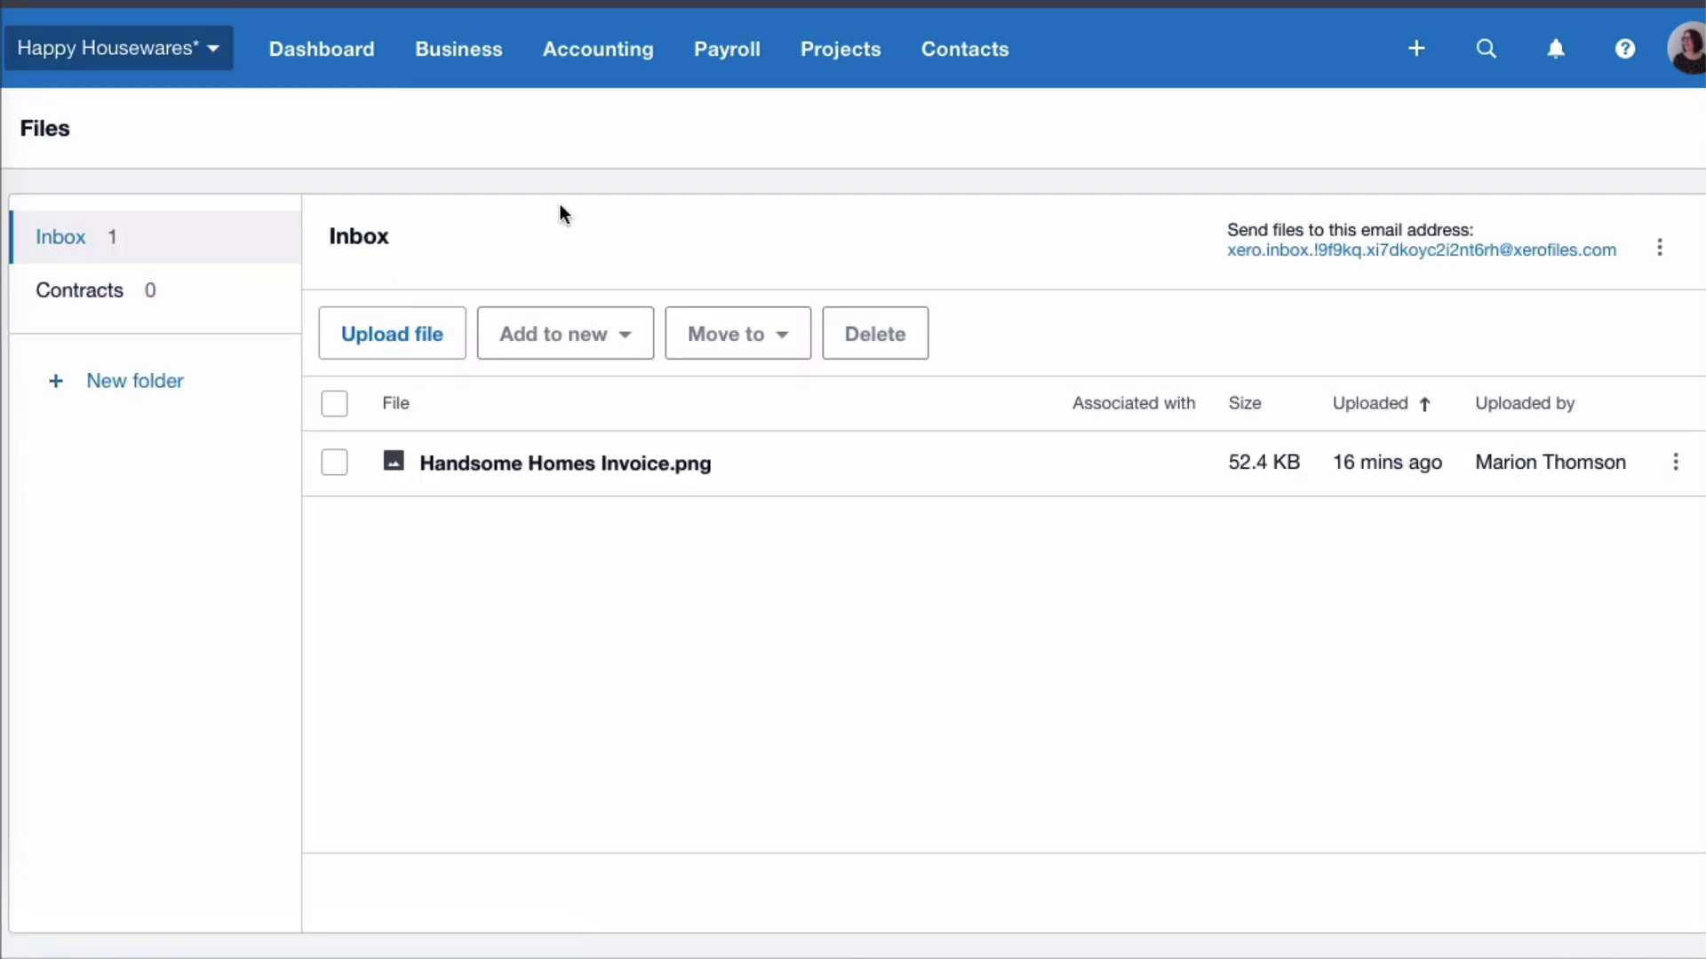
click(334, 462)
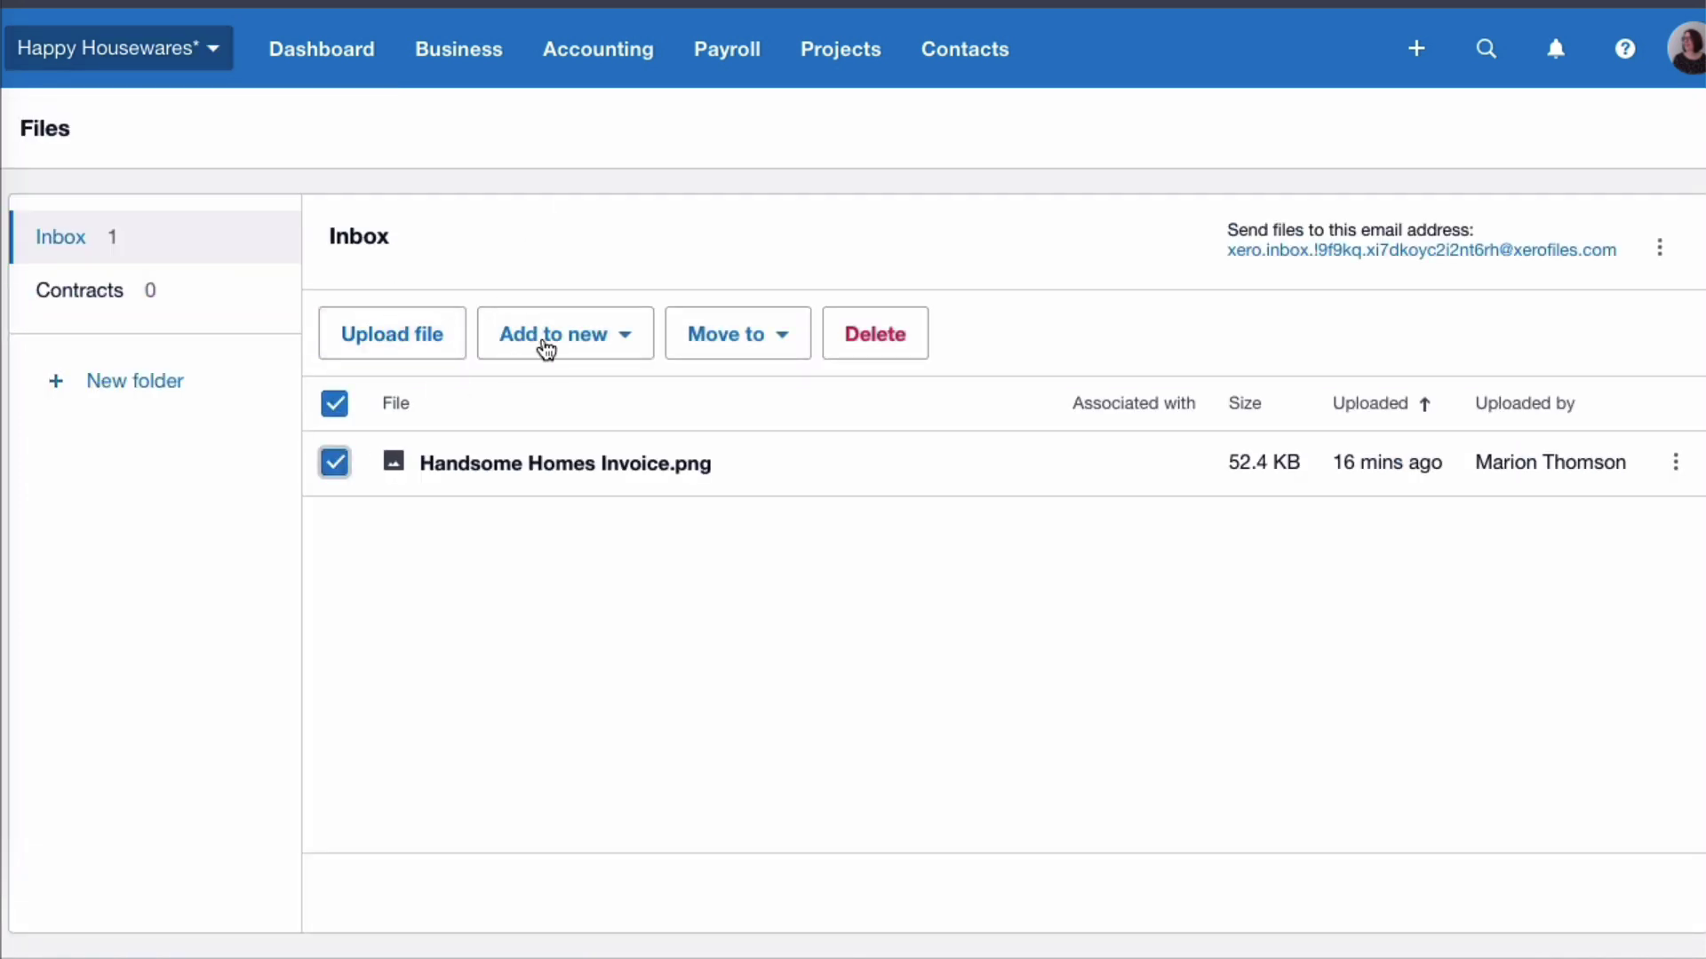
click(629, 343)
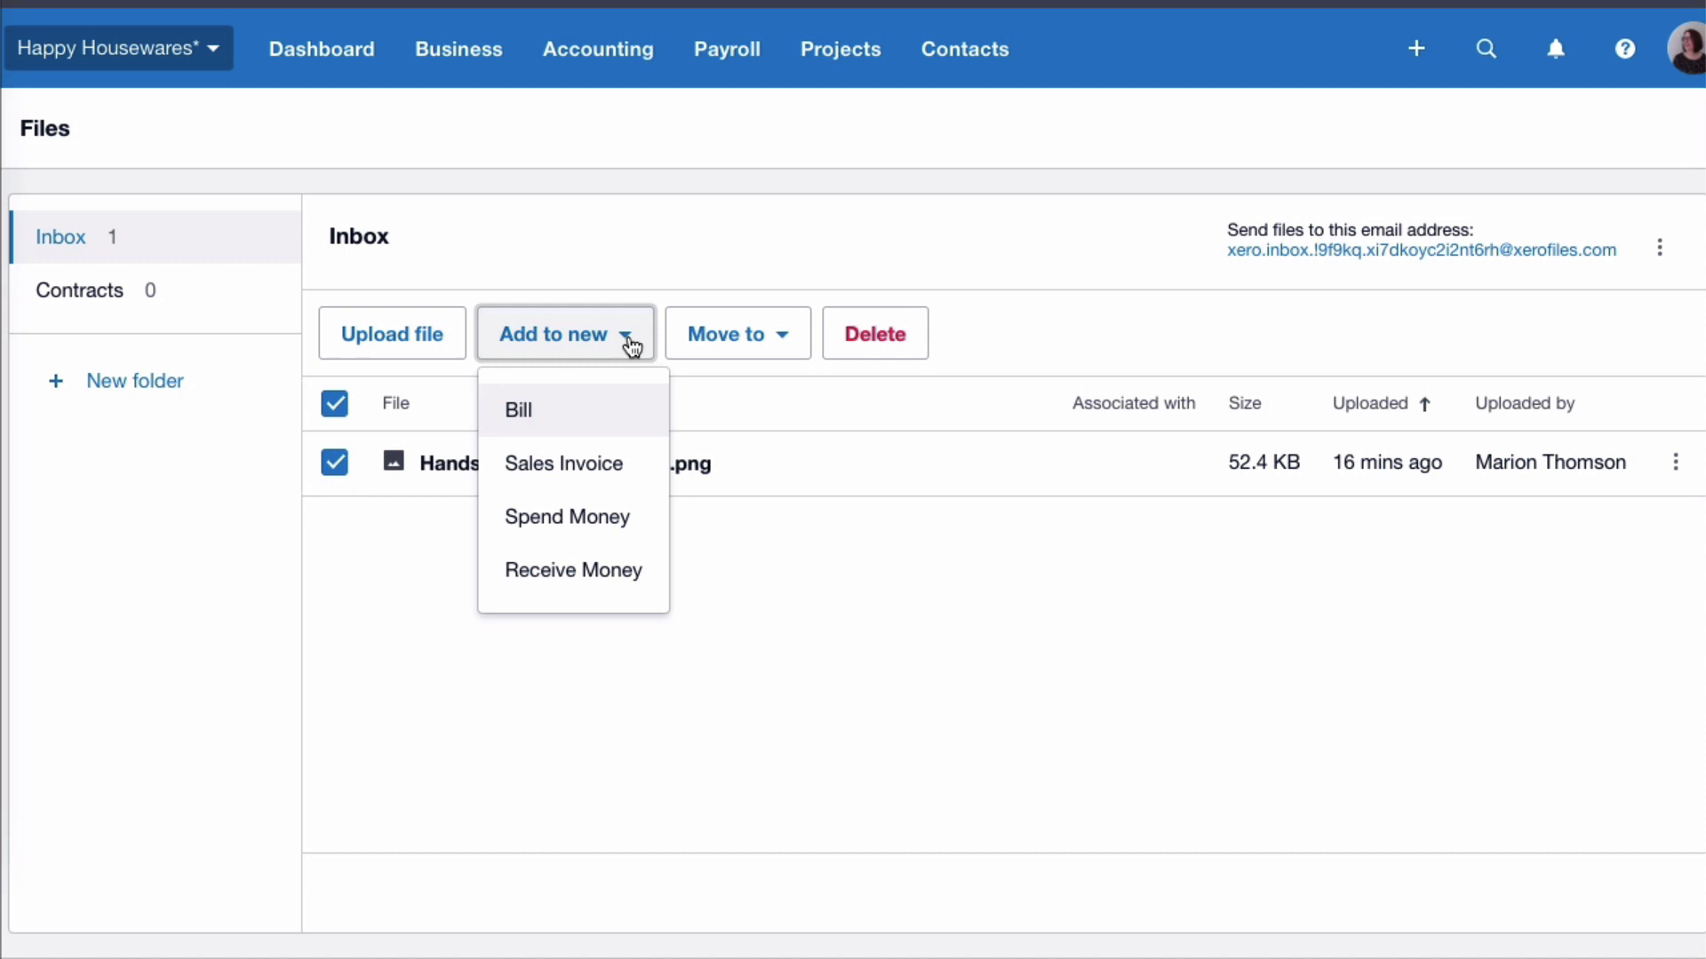
click(544, 414)
text(Handsome Homes)
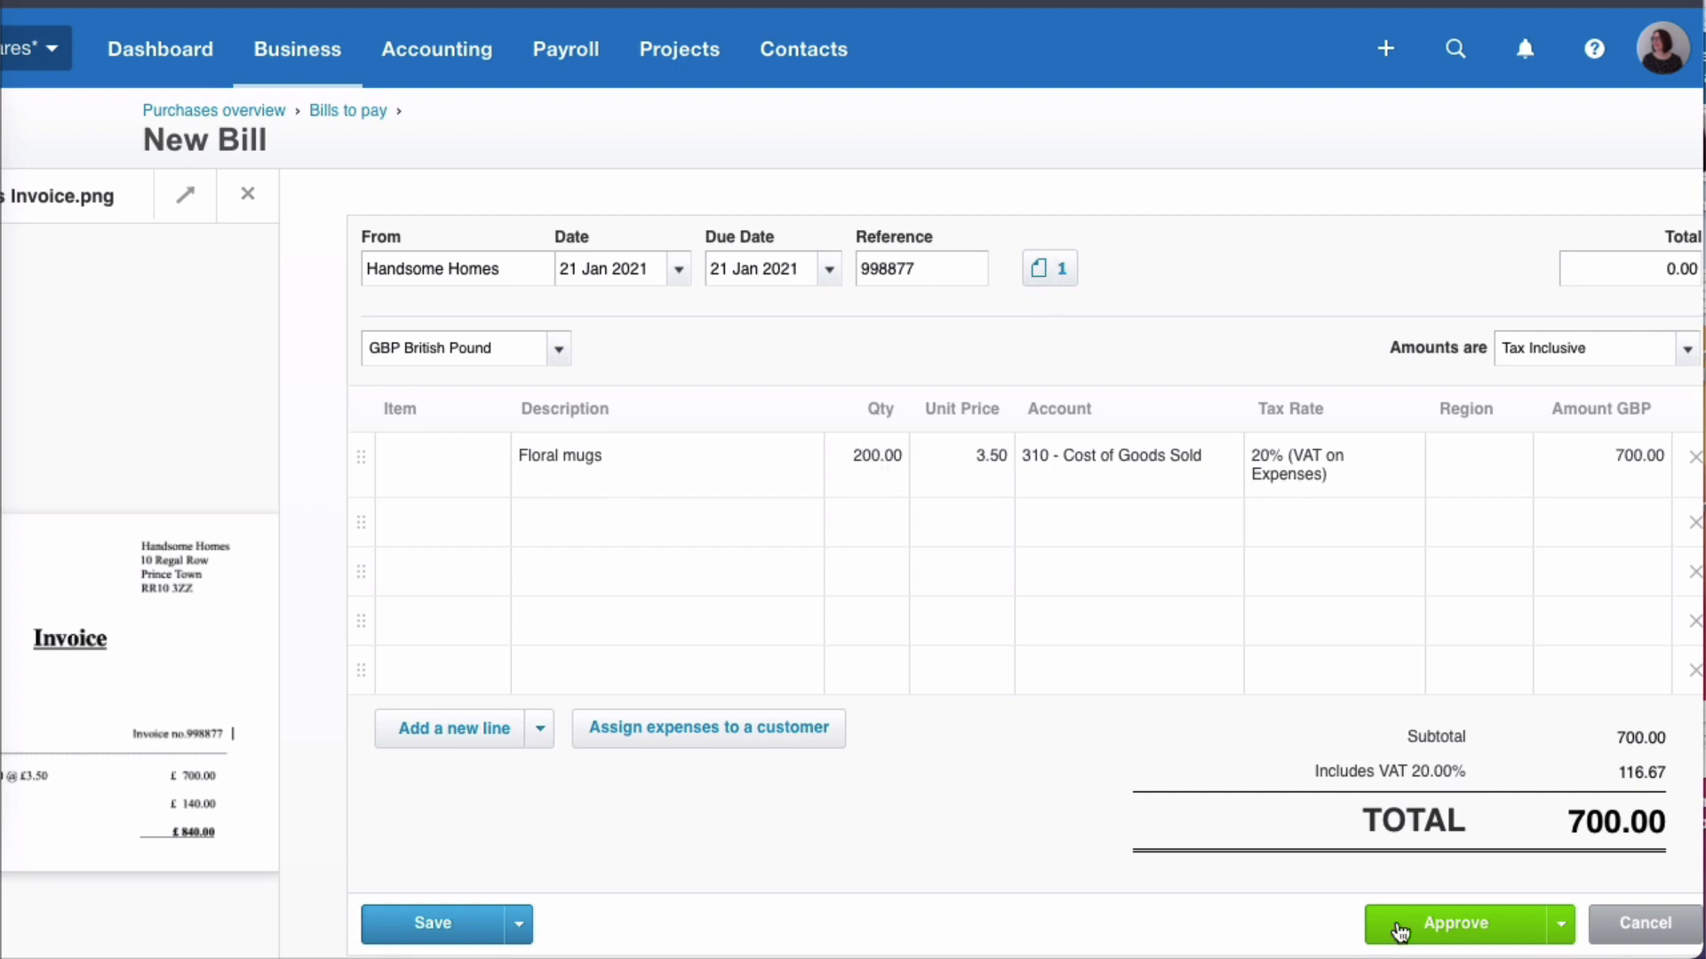
click(1466, 925)
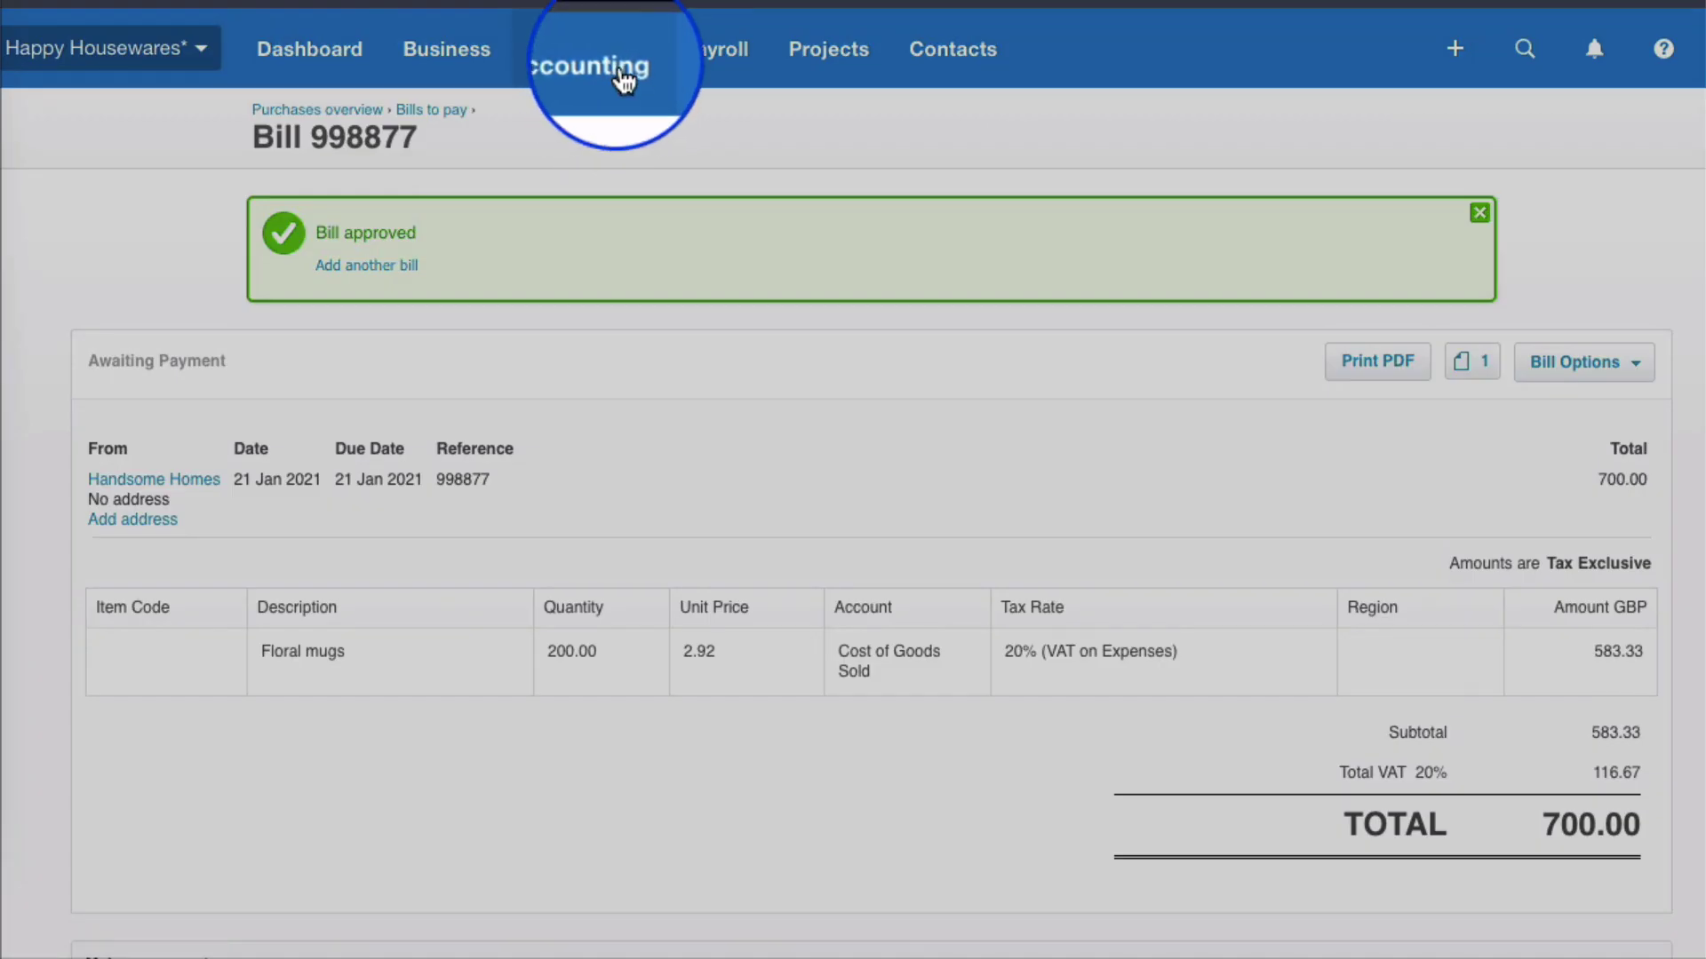
Step: Search the chart of accounts for 835 and open Directors' Loan Account (MT)
click(609, 47)
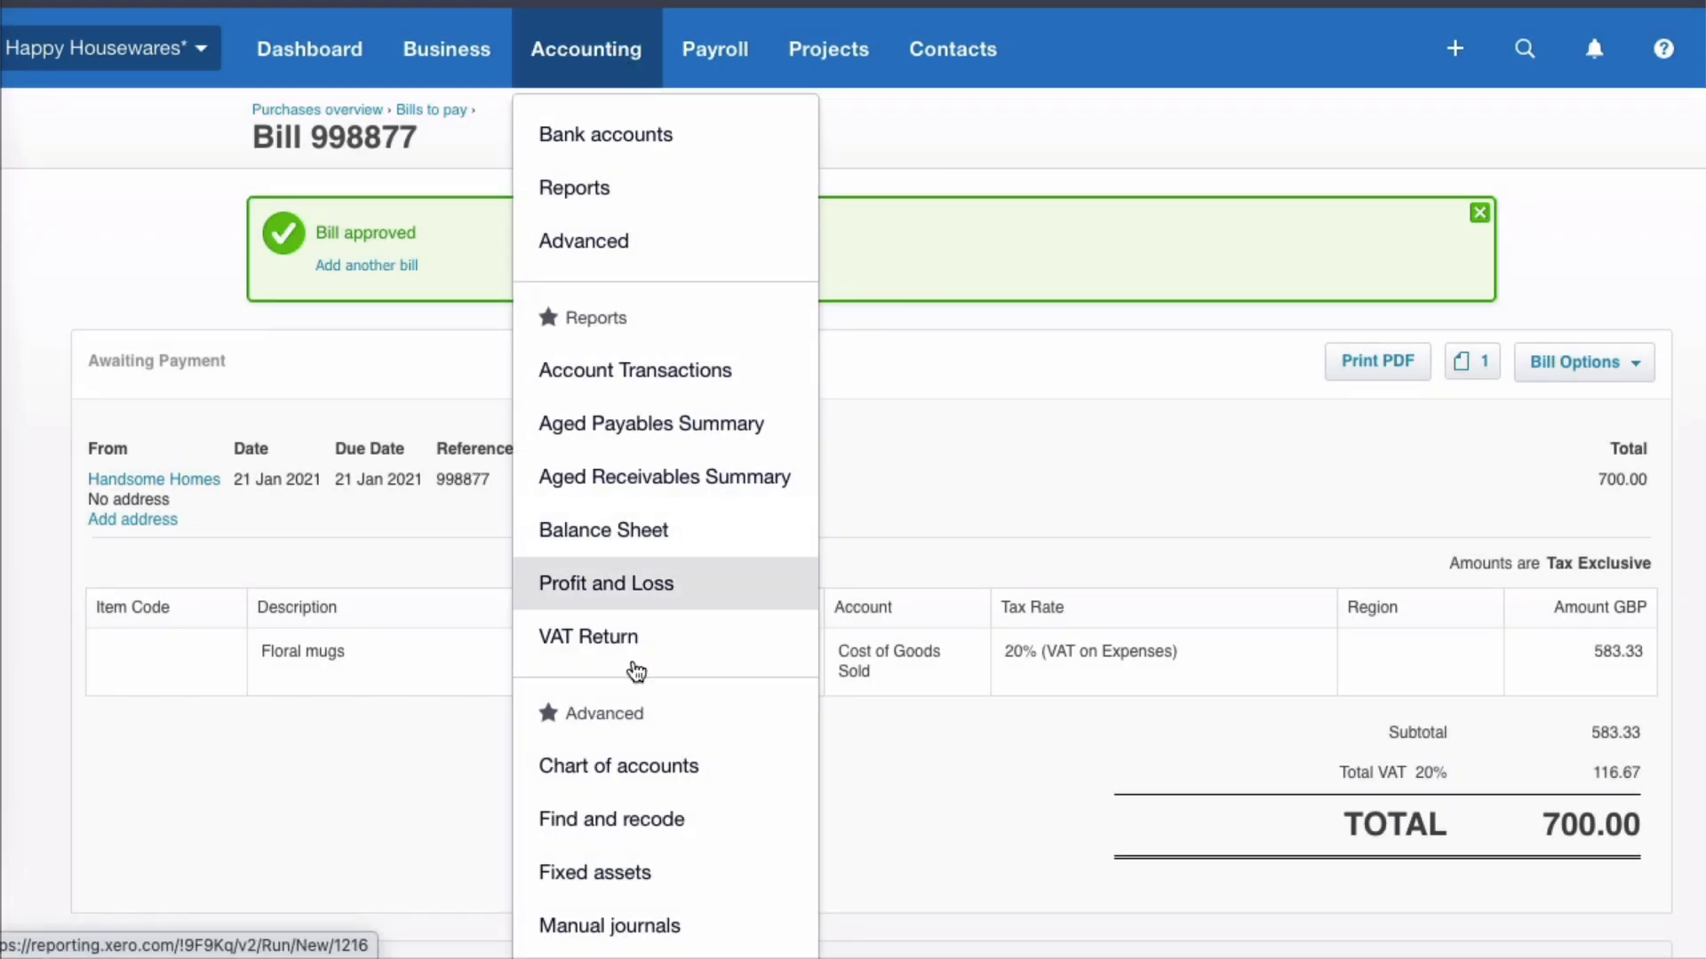
click(644, 766)
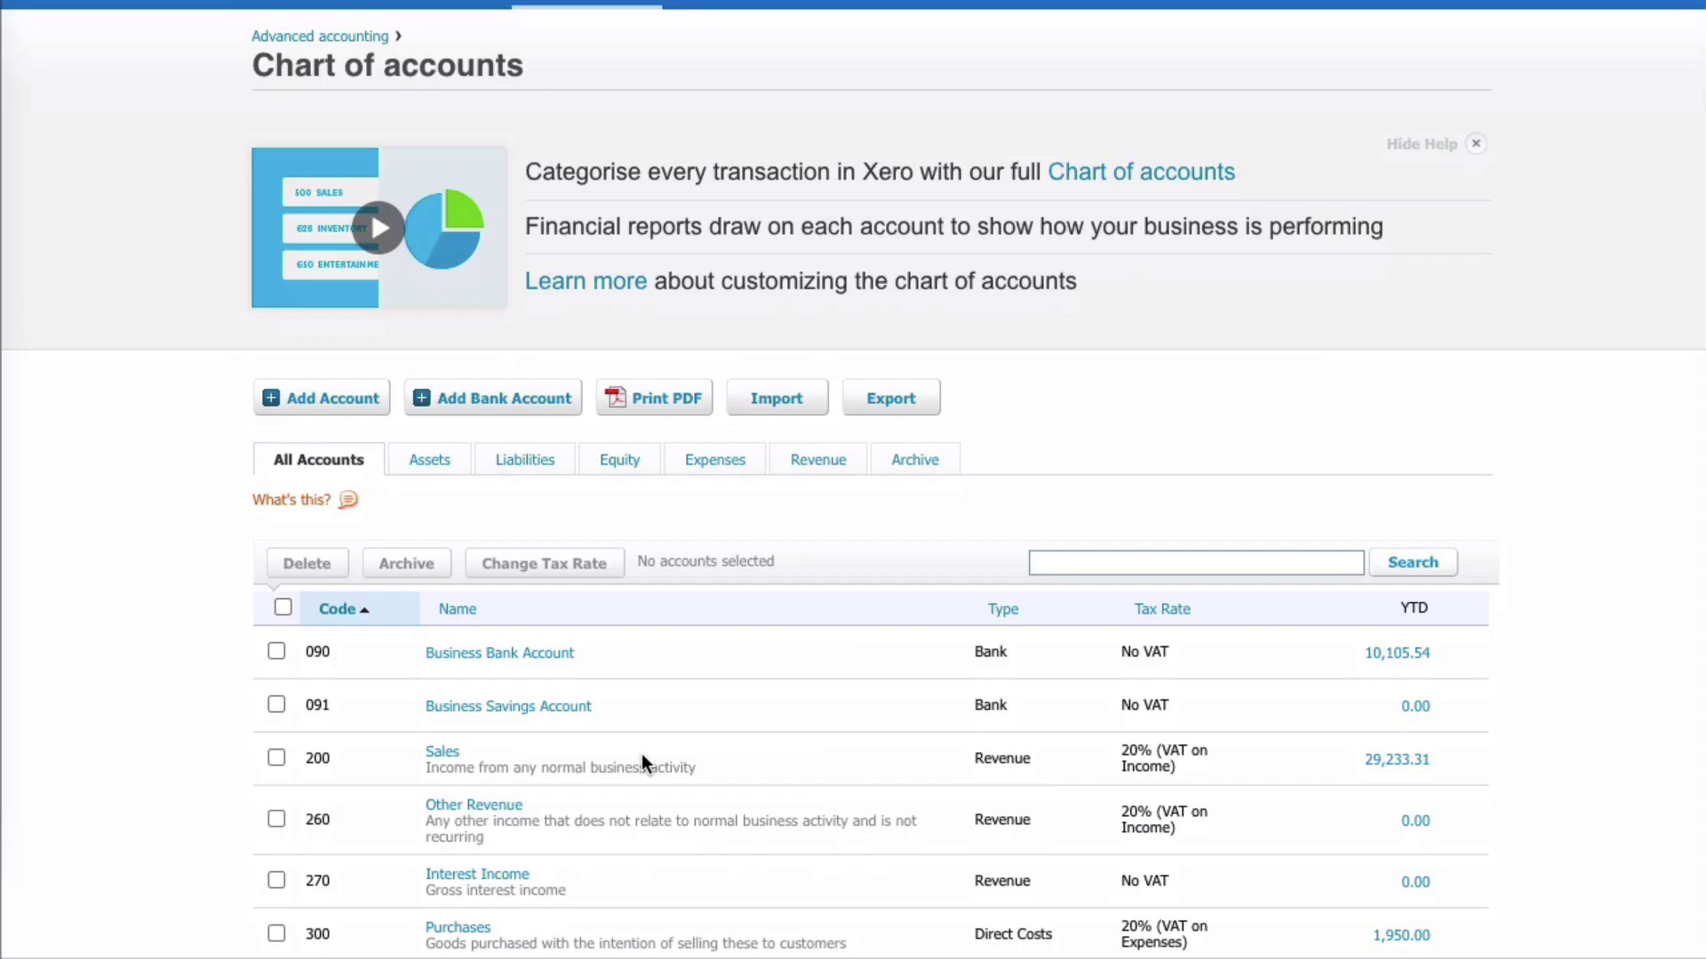
scroll(641, 754, down, 3)
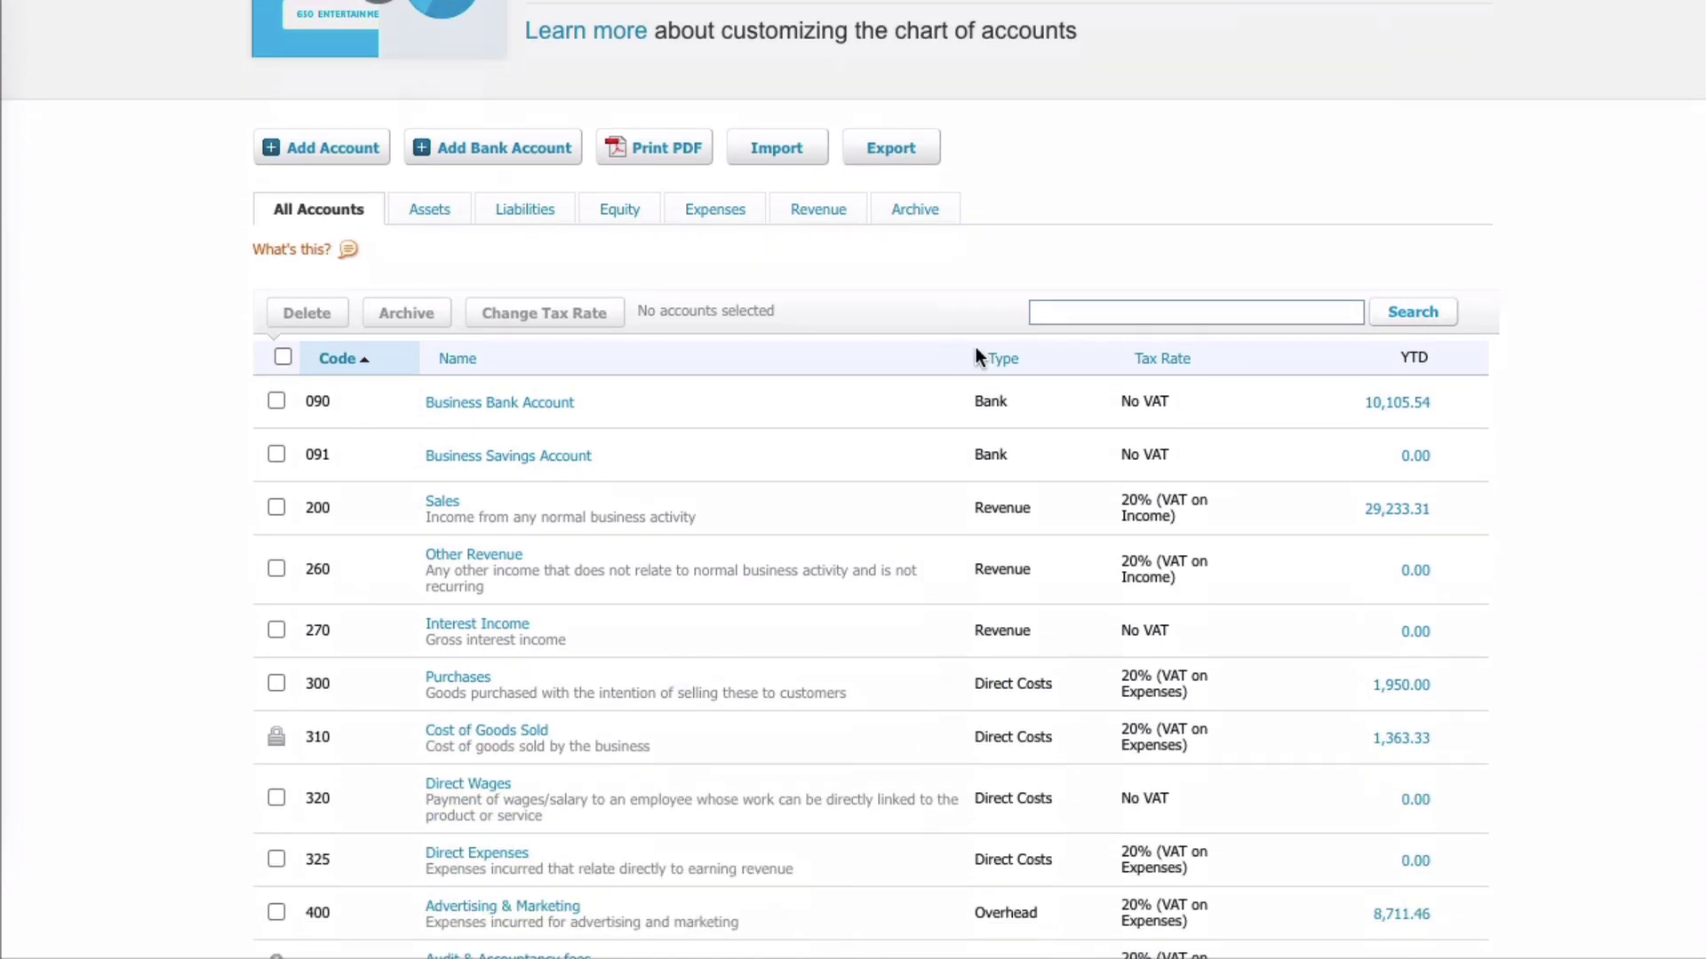
click(1060, 310)
text(835)
click(1413, 312)
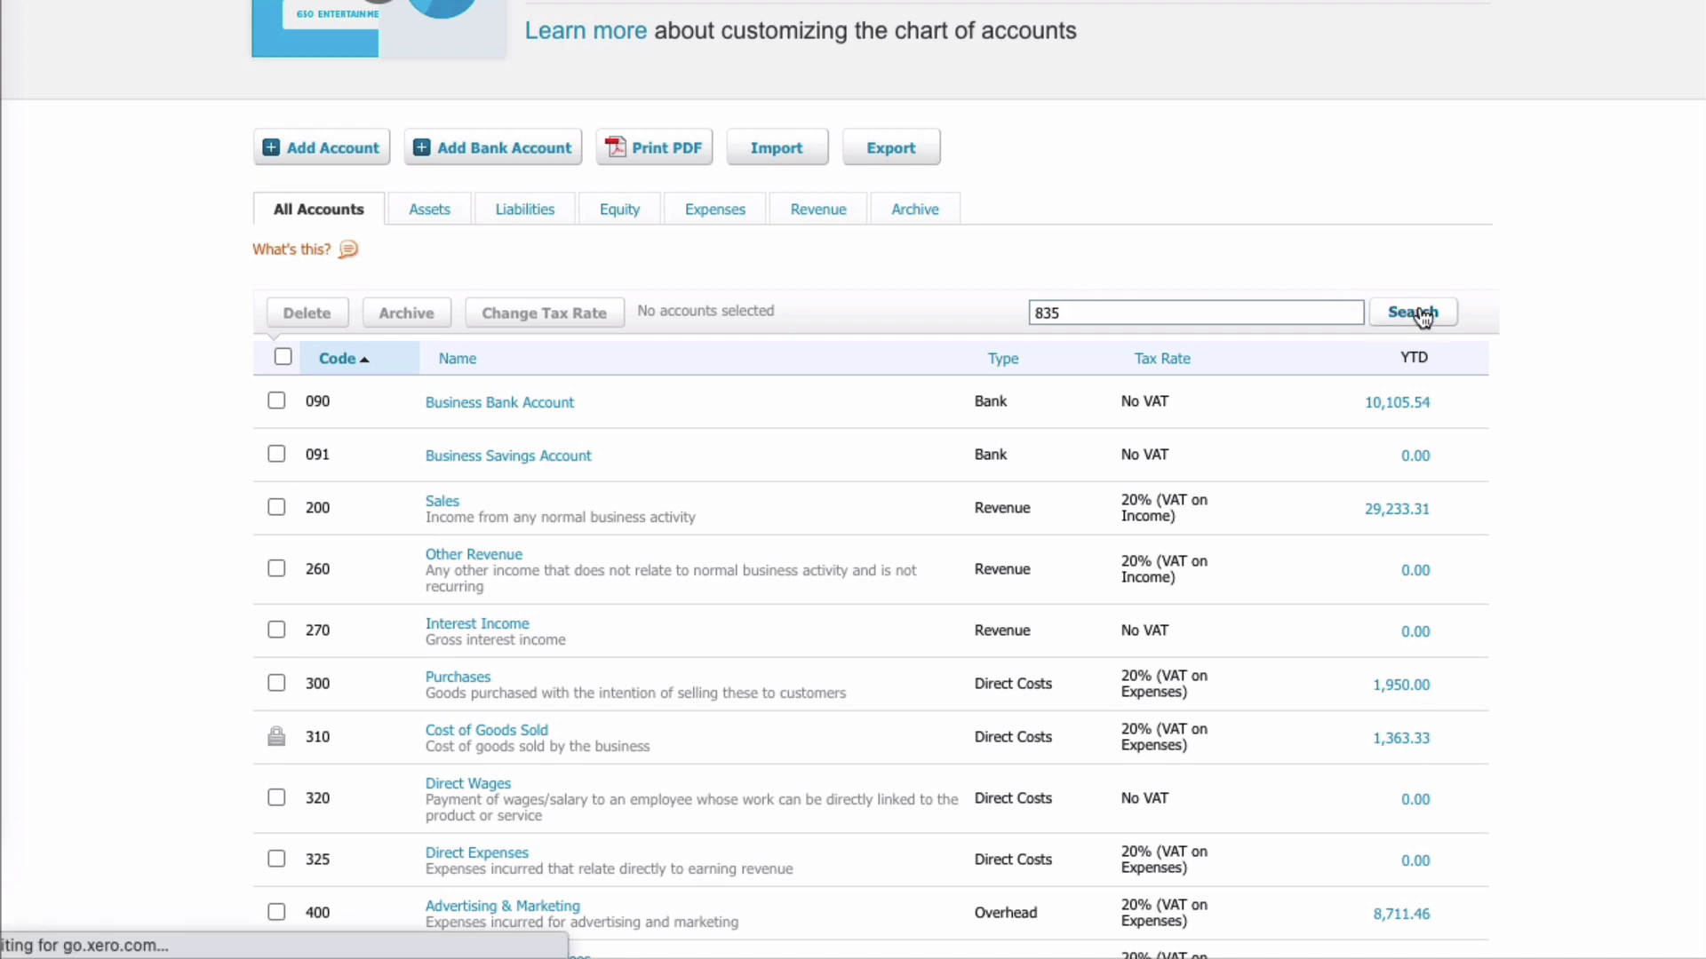
click(493, 725)
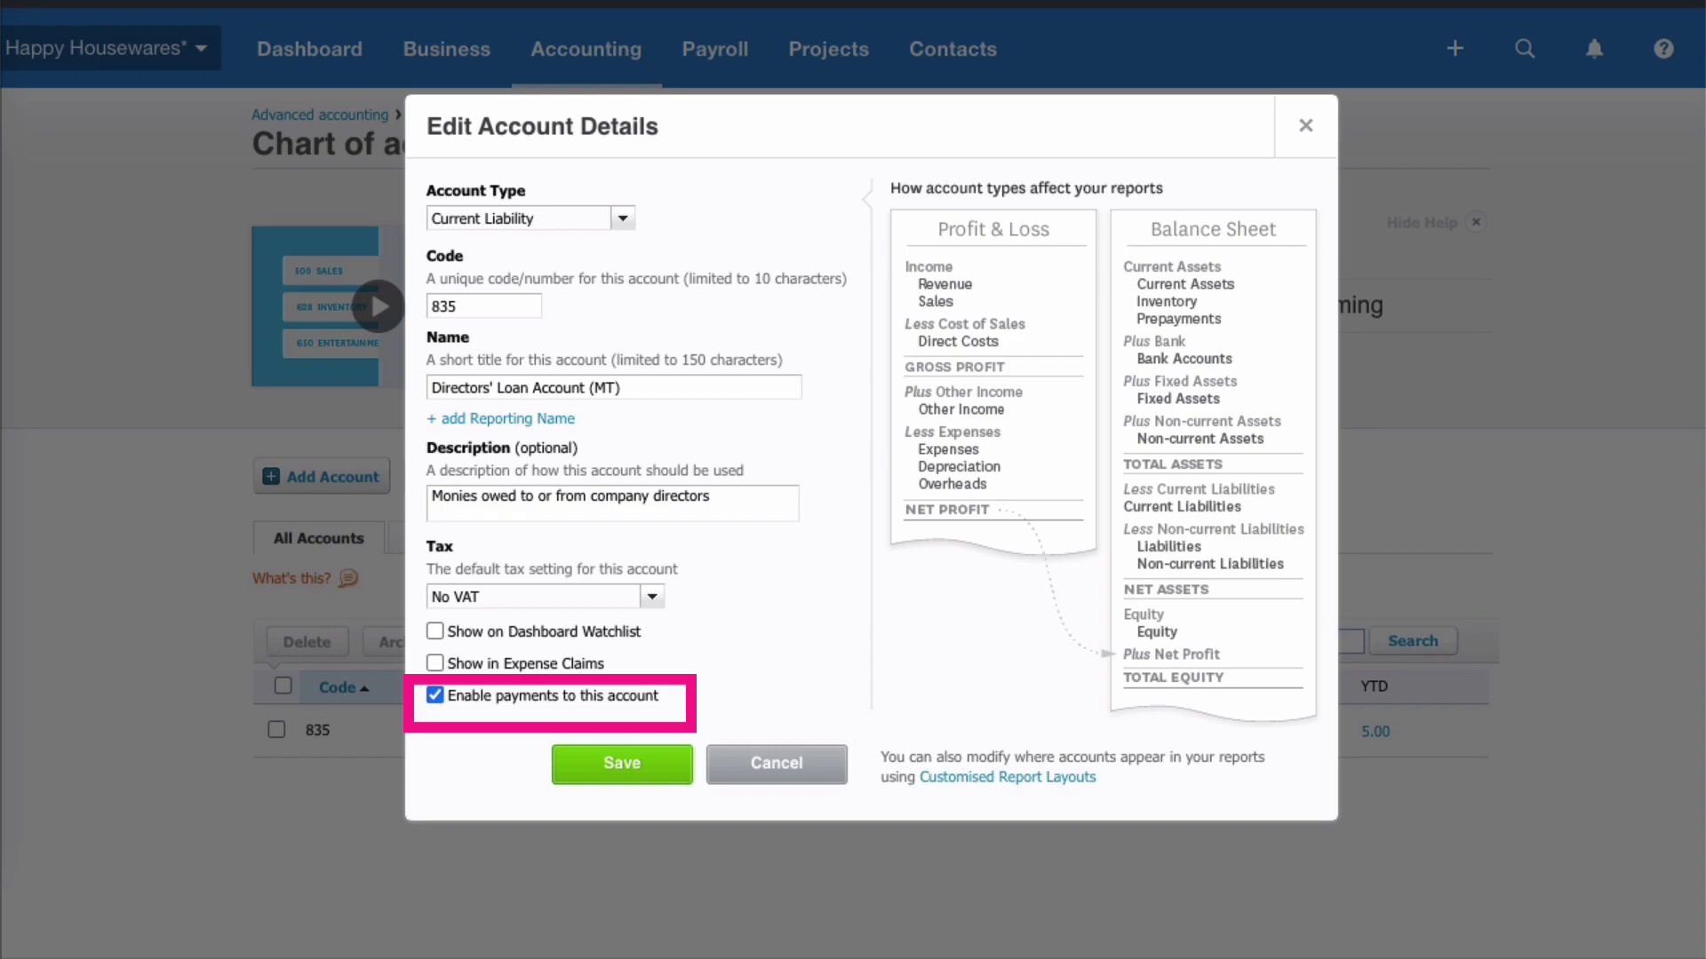
Step: Search the chart of accounts for 'owner' and open Owner Funds Introduced (MT)
click(622, 763)
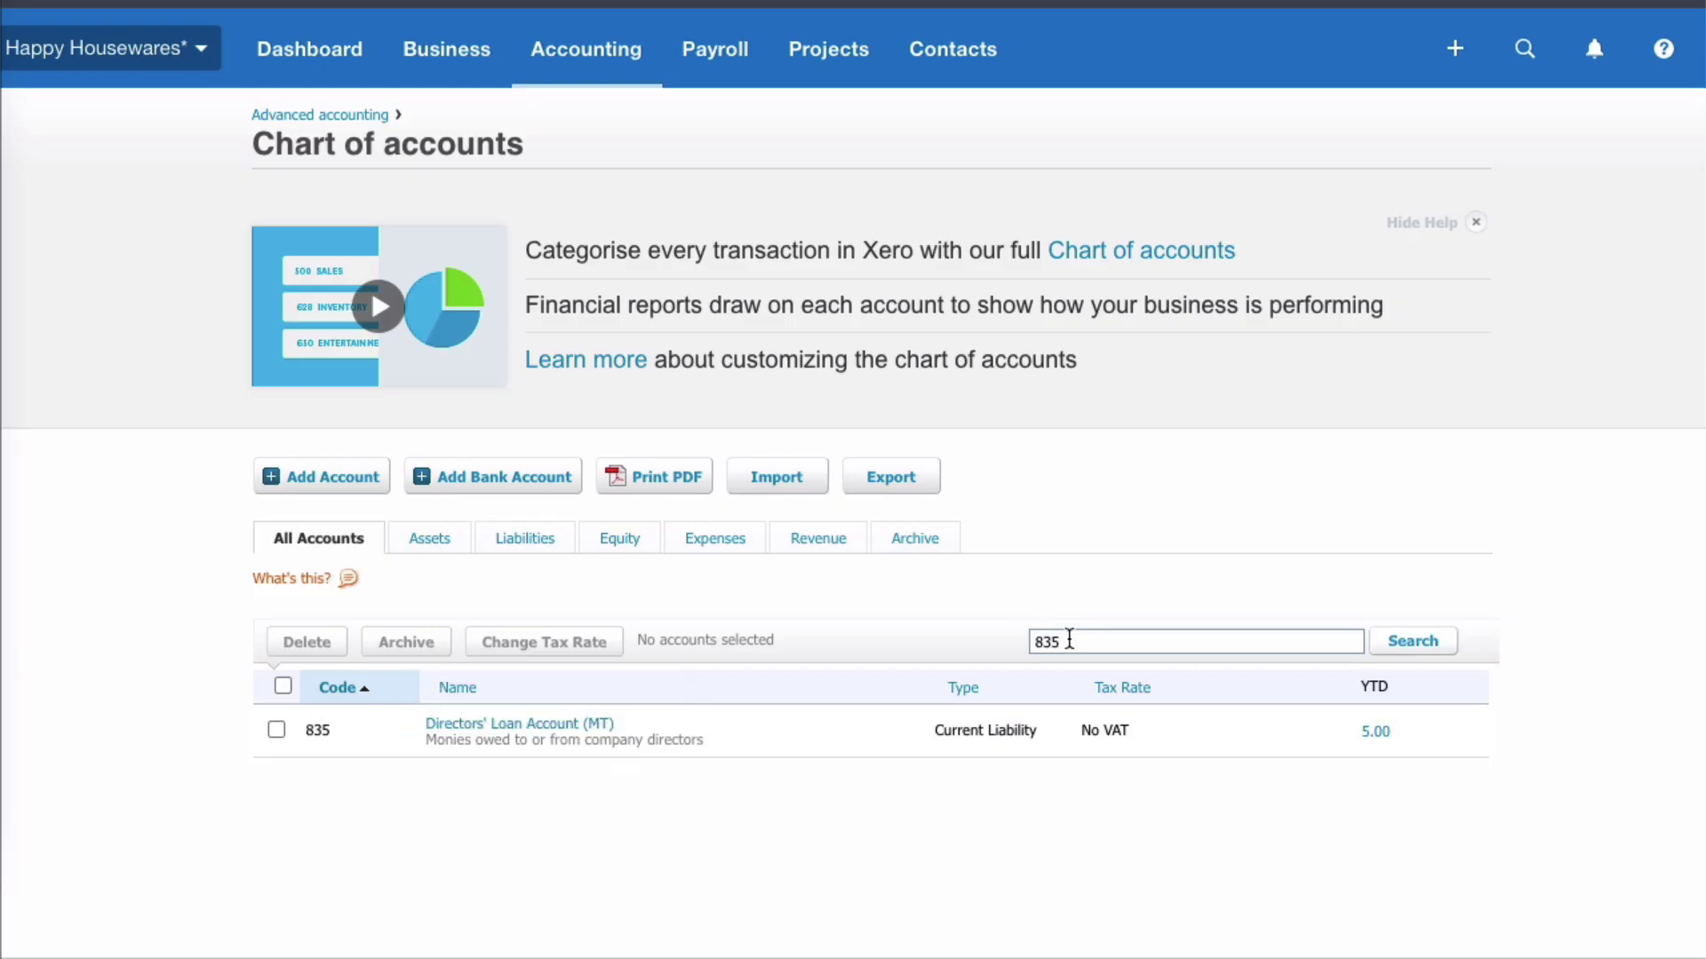
text(owner)
click(1421, 649)
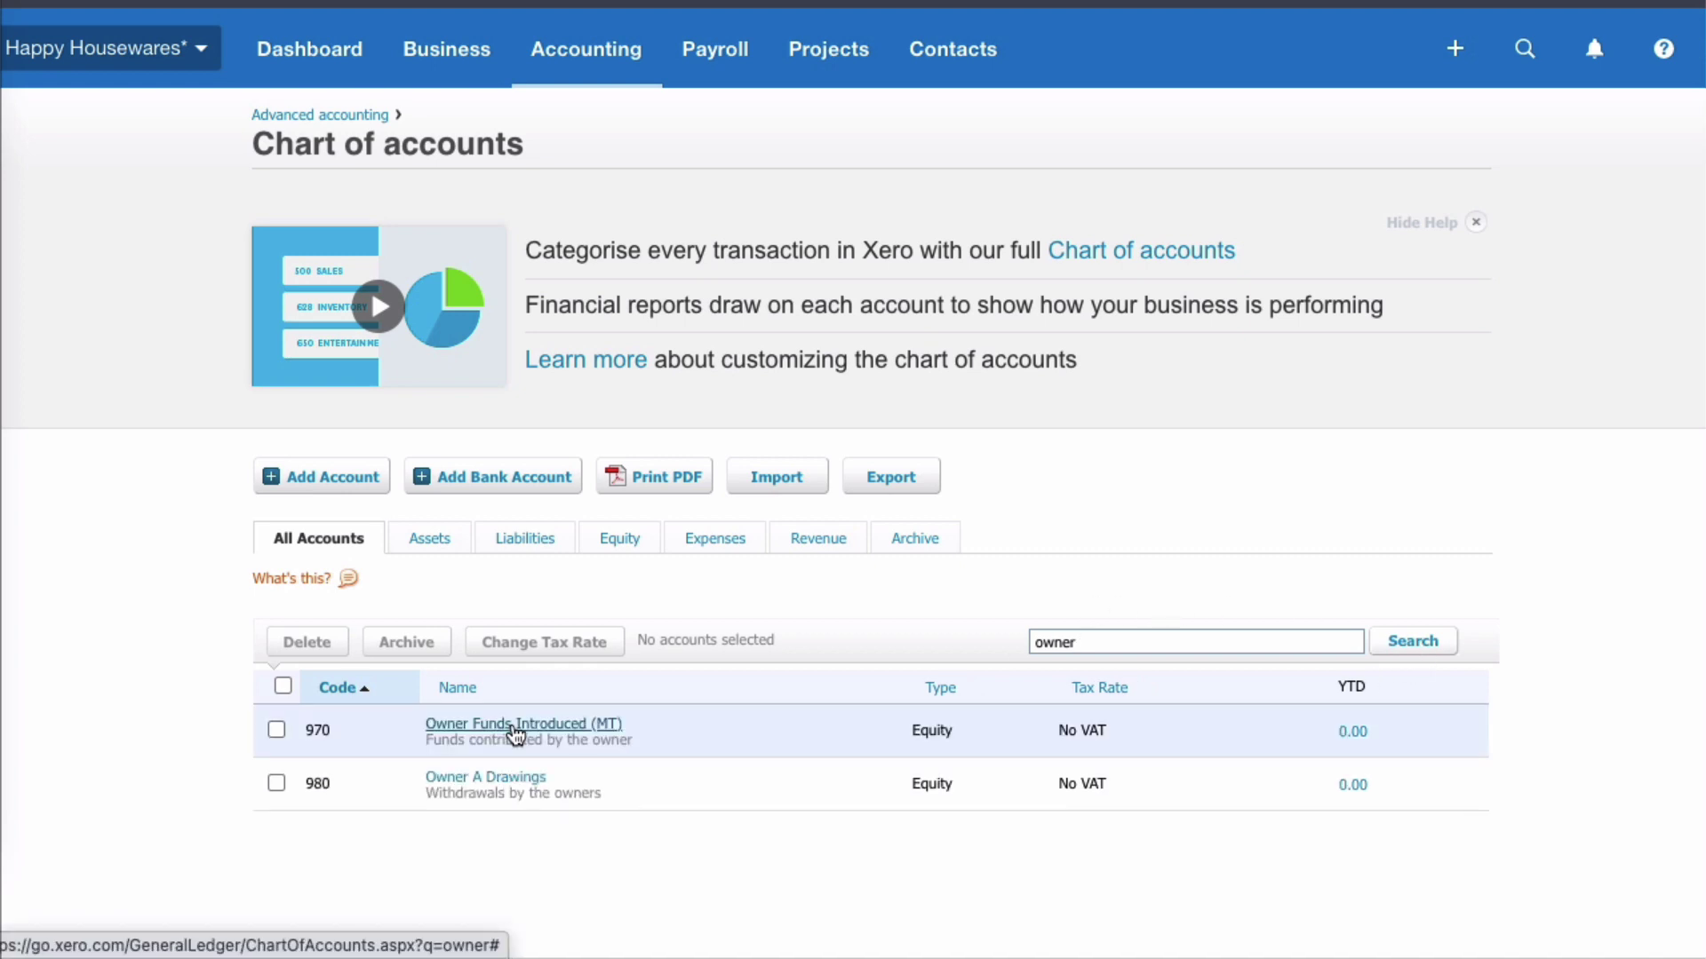
click(512, 723)
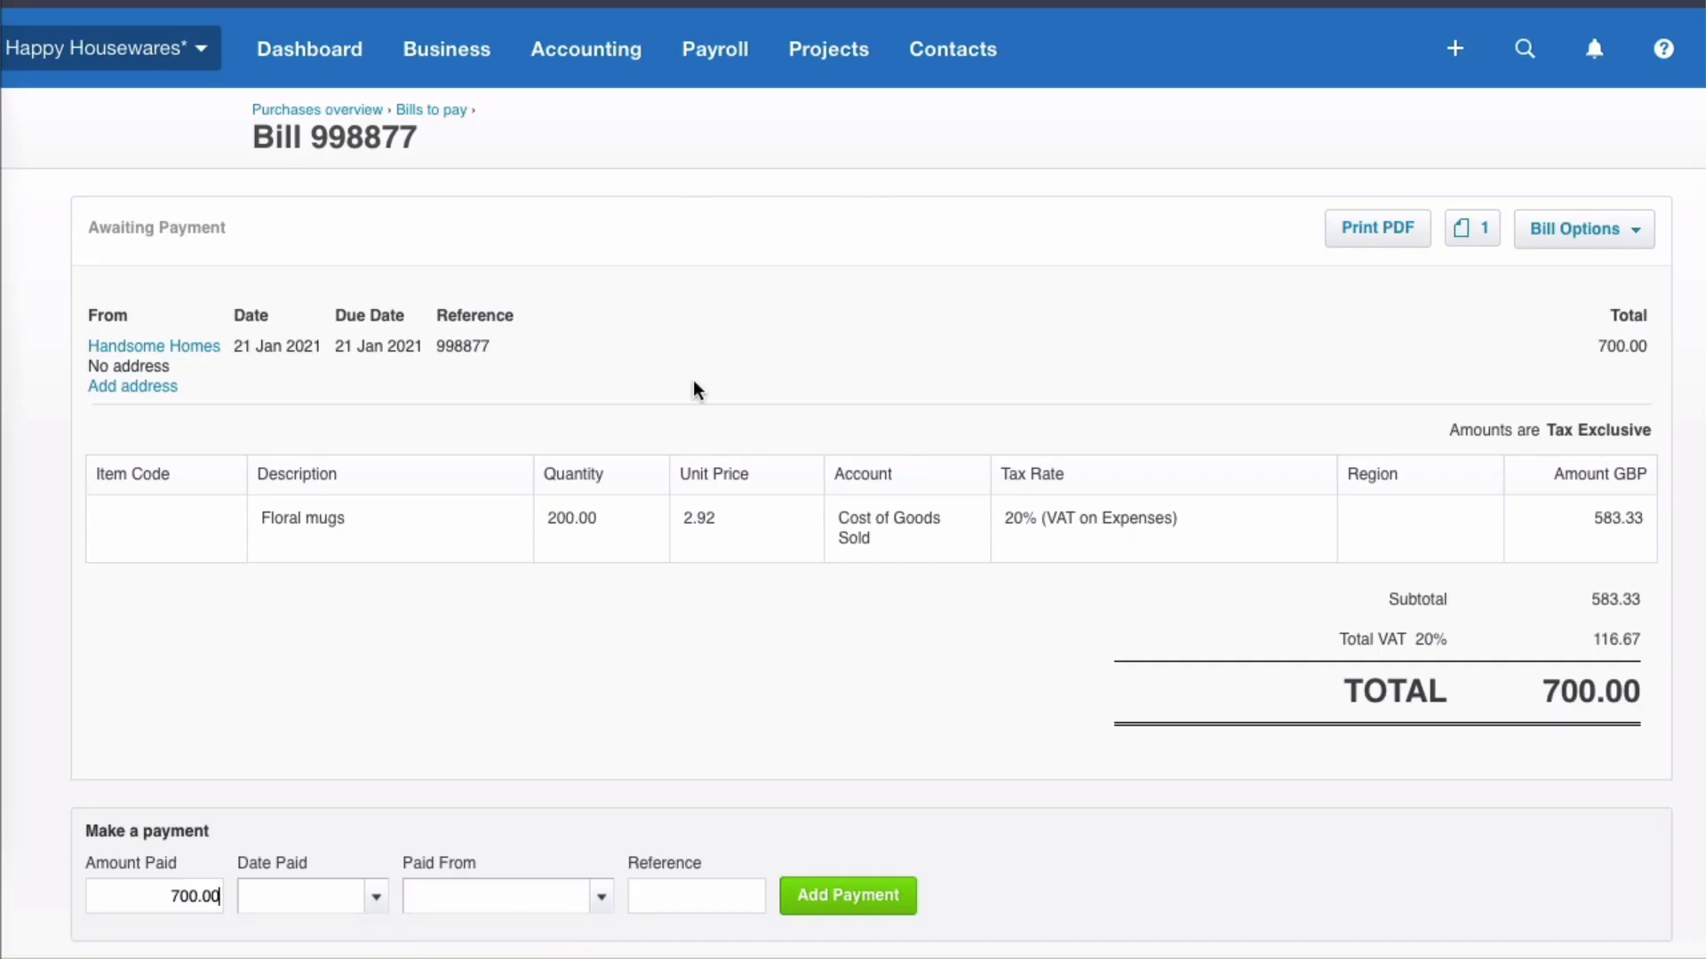
Step: Set the payment date to 21 Jan 2021 and pay from 835 Directors' Loan Account (MT)
scroll(693, 388, down, 3)
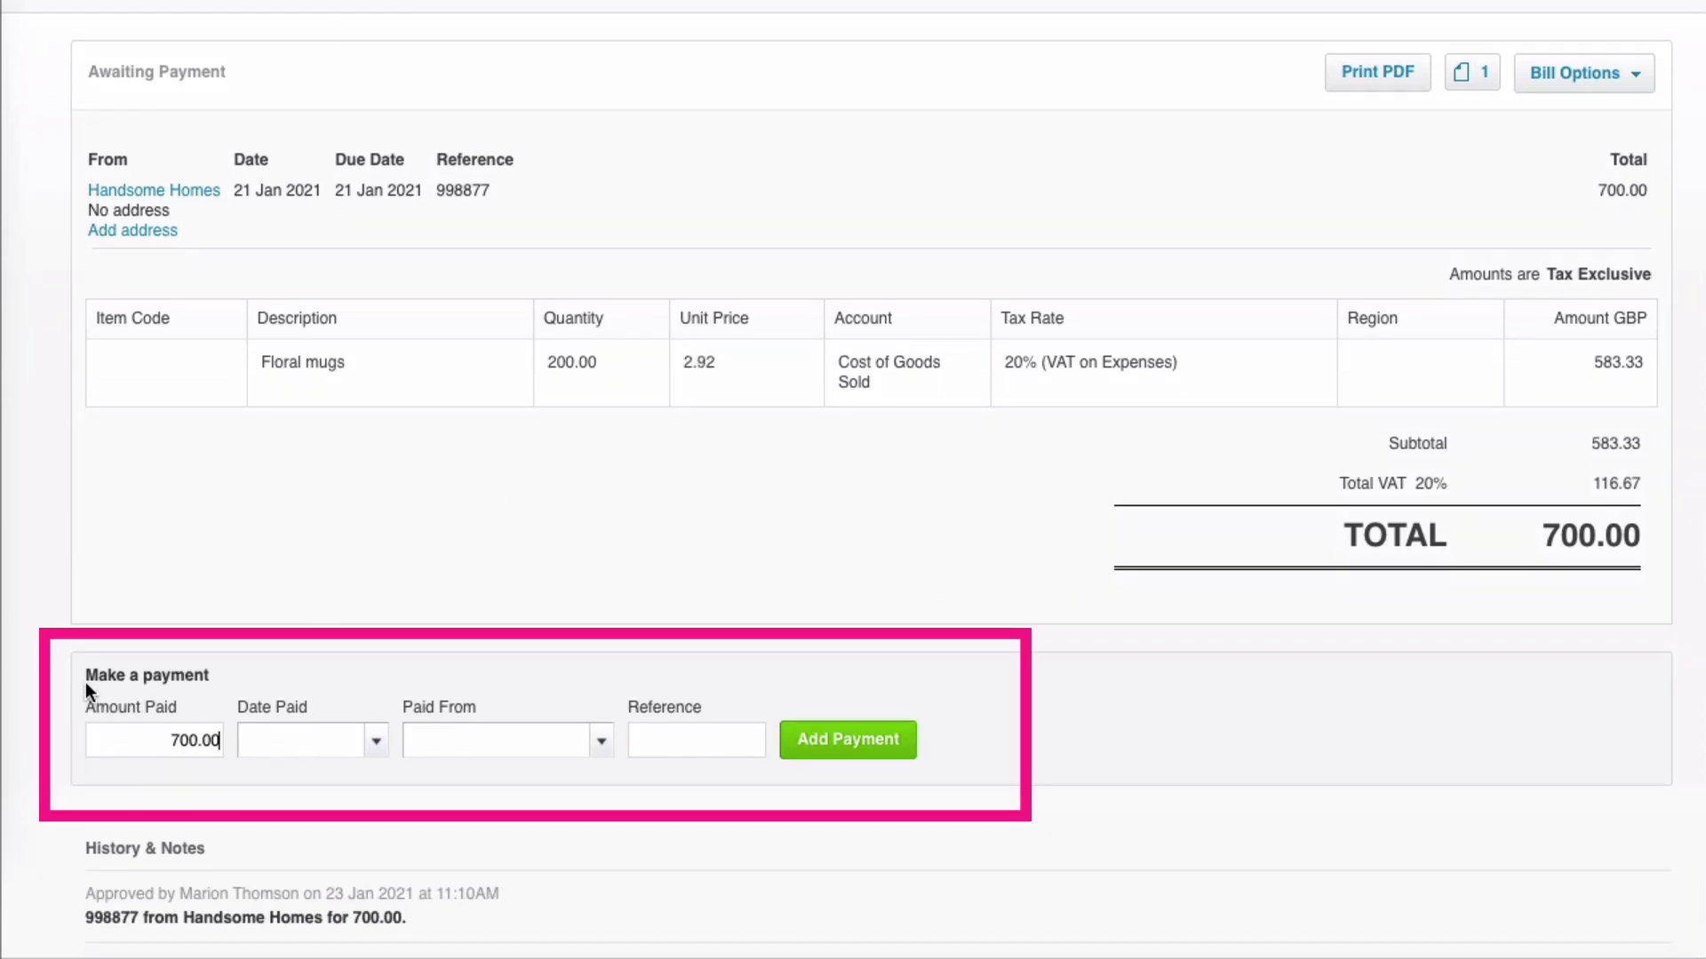
click(377, 741)
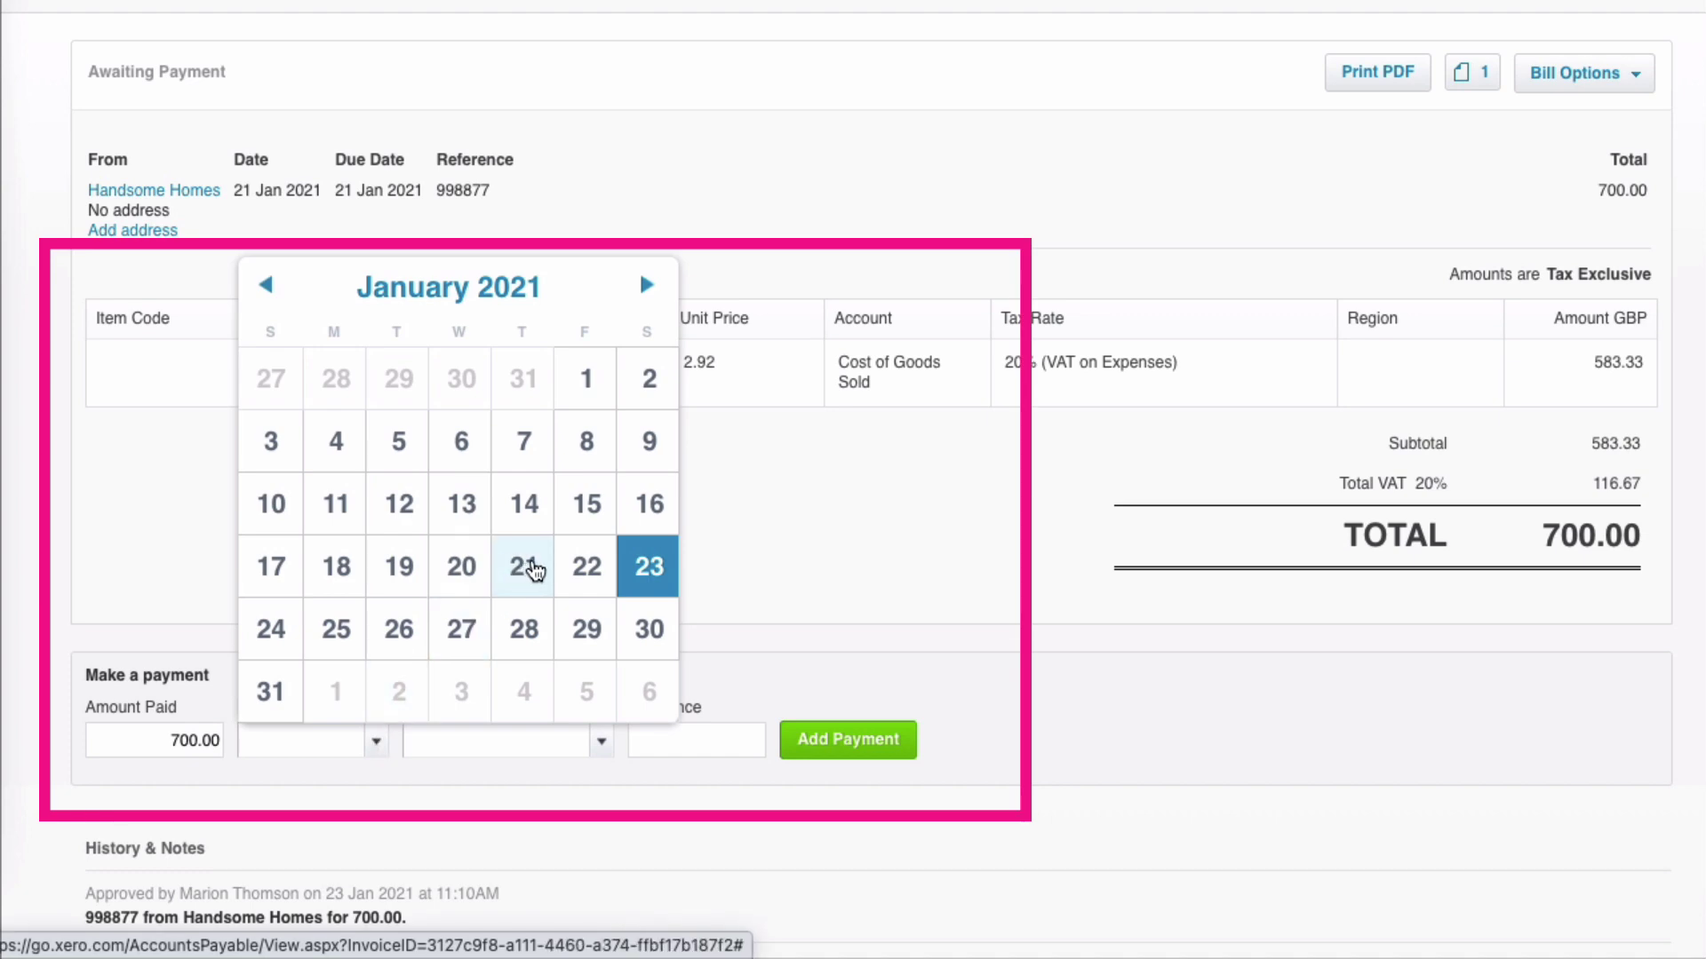
click(533, 567)
click(602, 741)
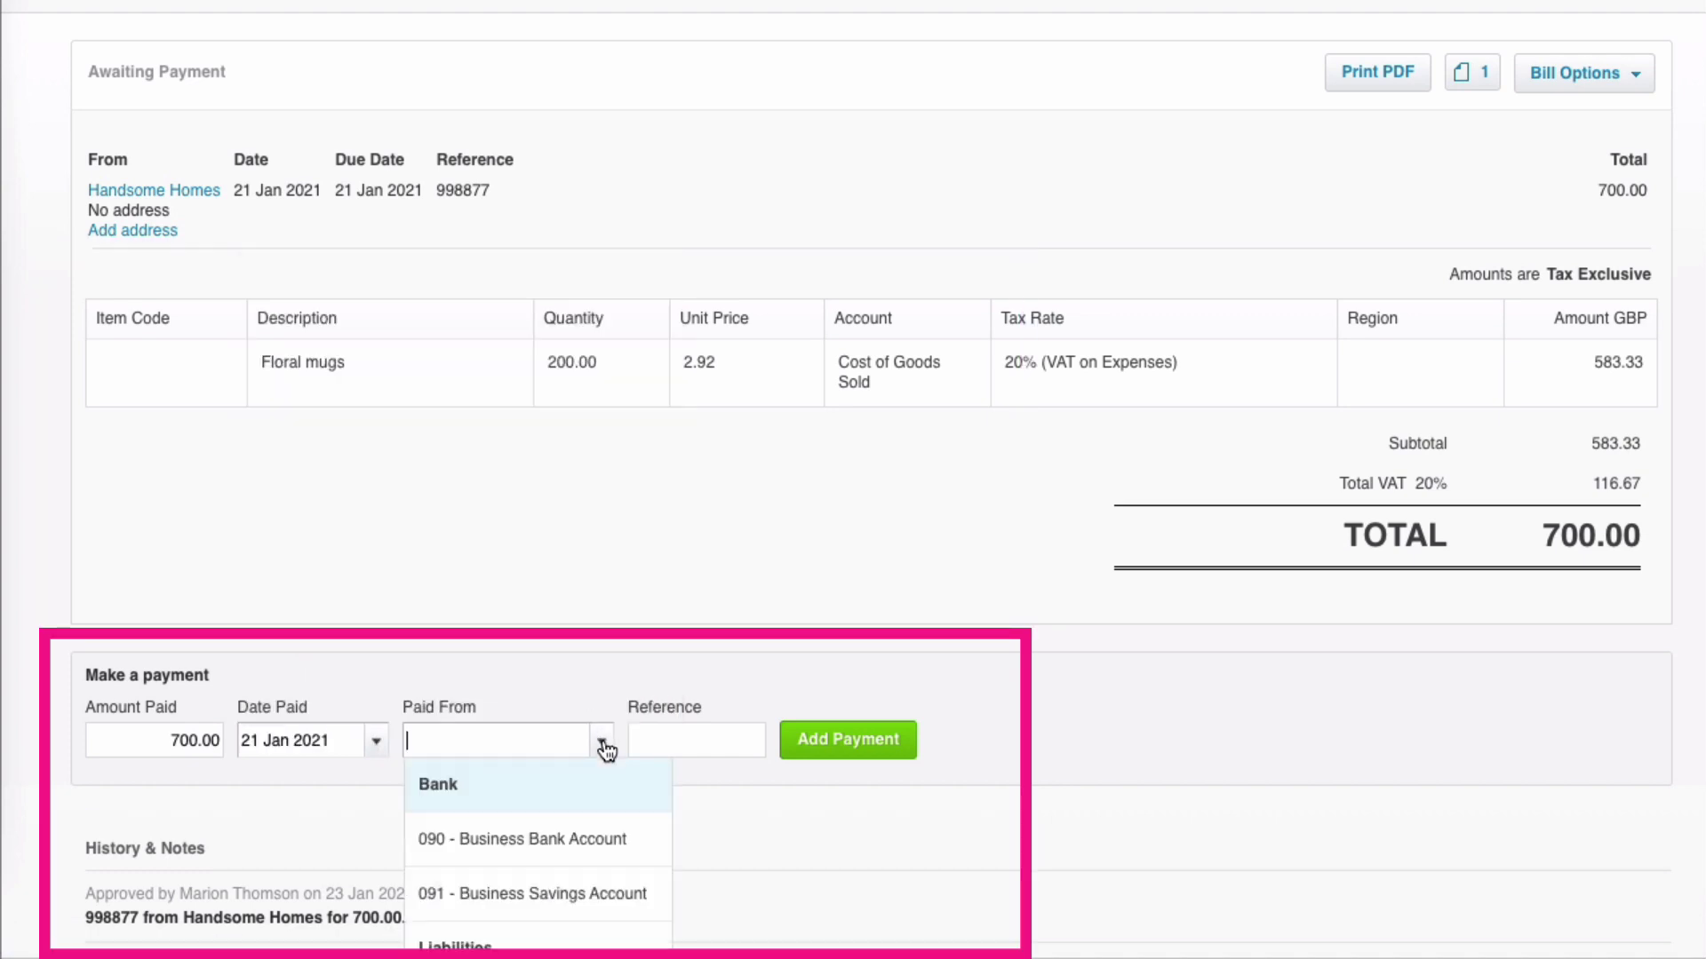
scroll(583, 826, down, 2)
scroll(582, 826, down, 2)
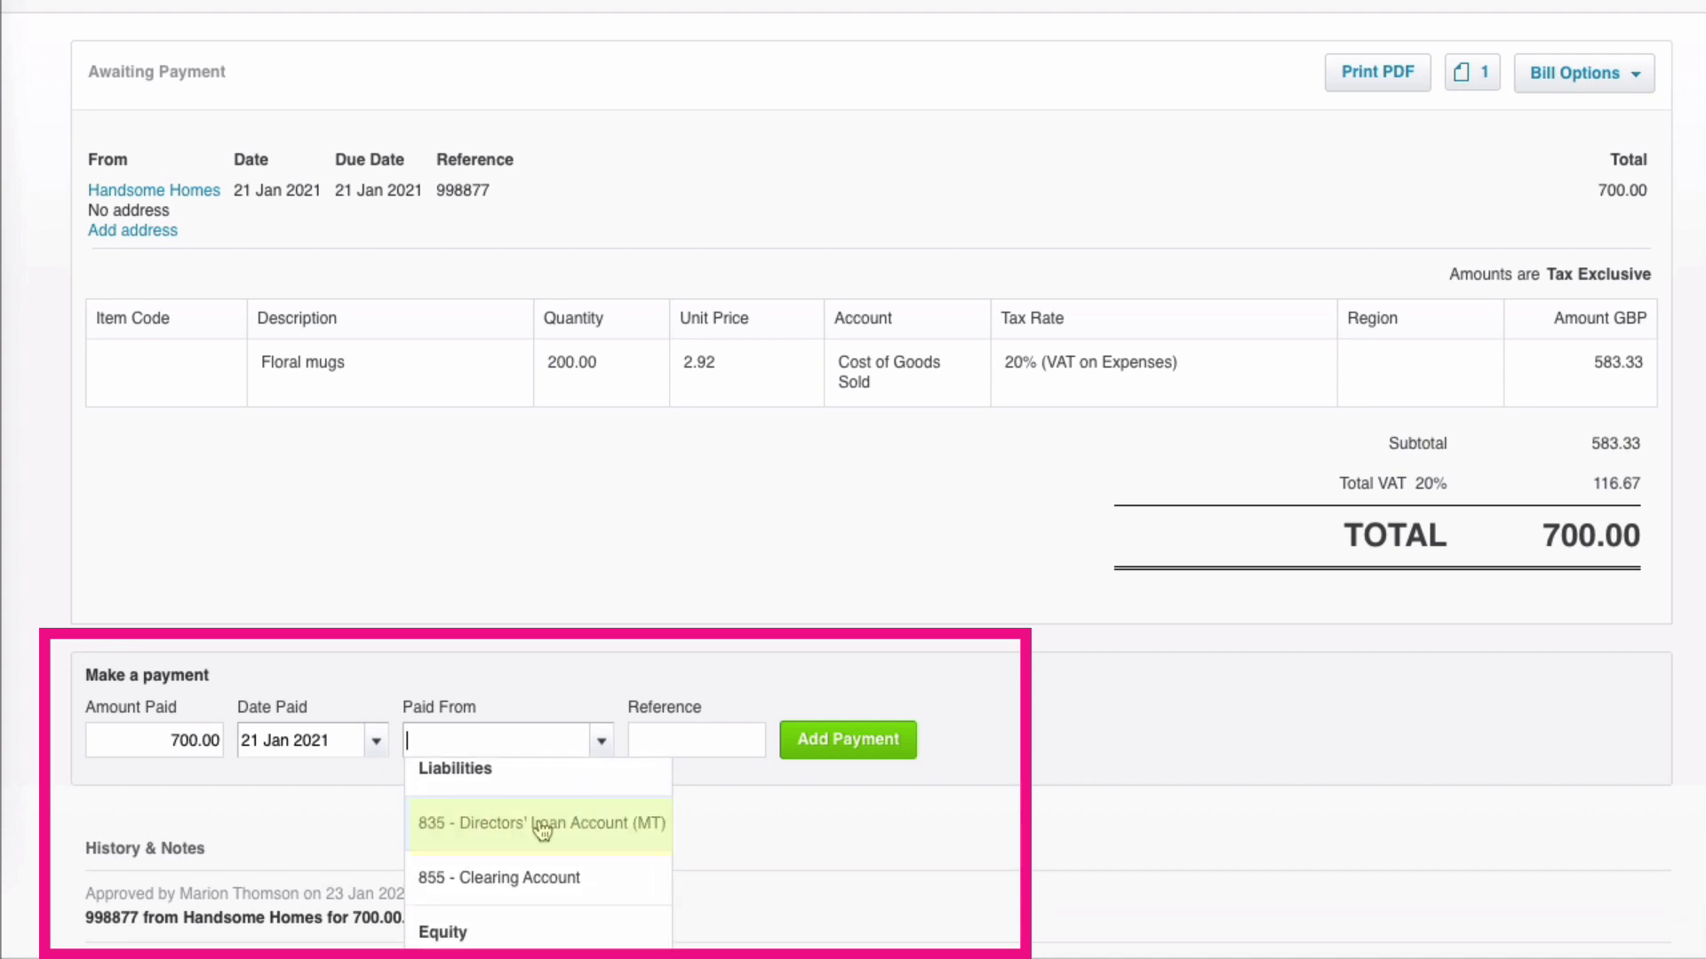
scroll(542, 831, down, 1)
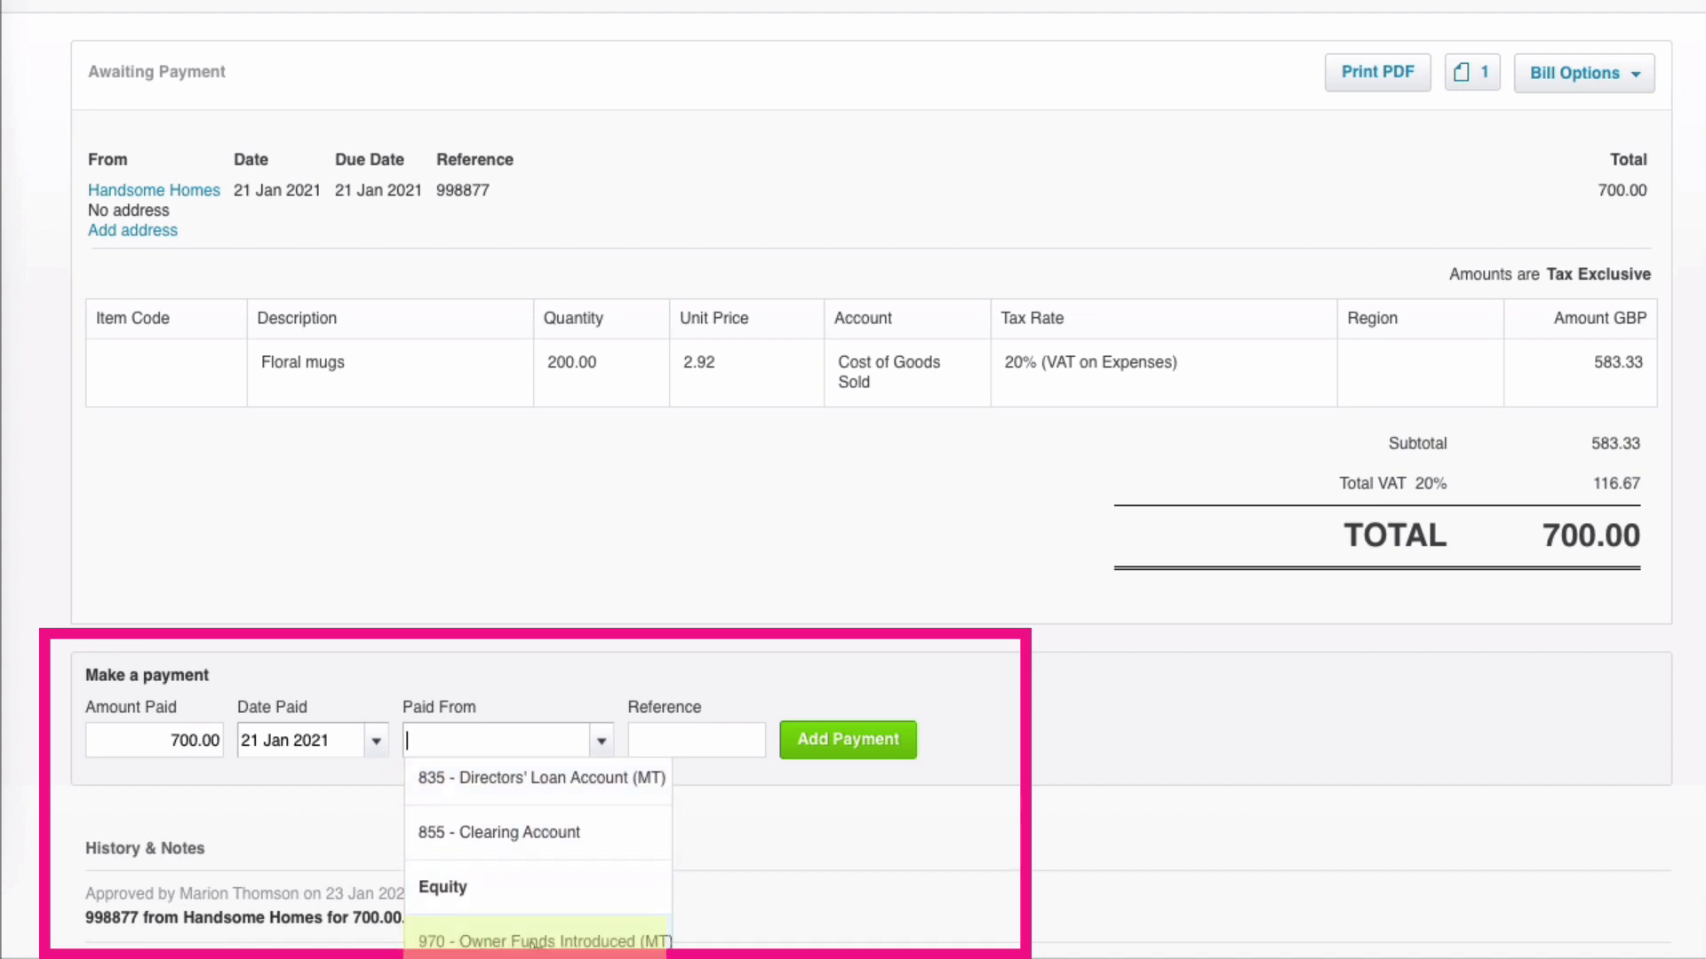
scroll(533, 933, up, 1)
click(546, 837)
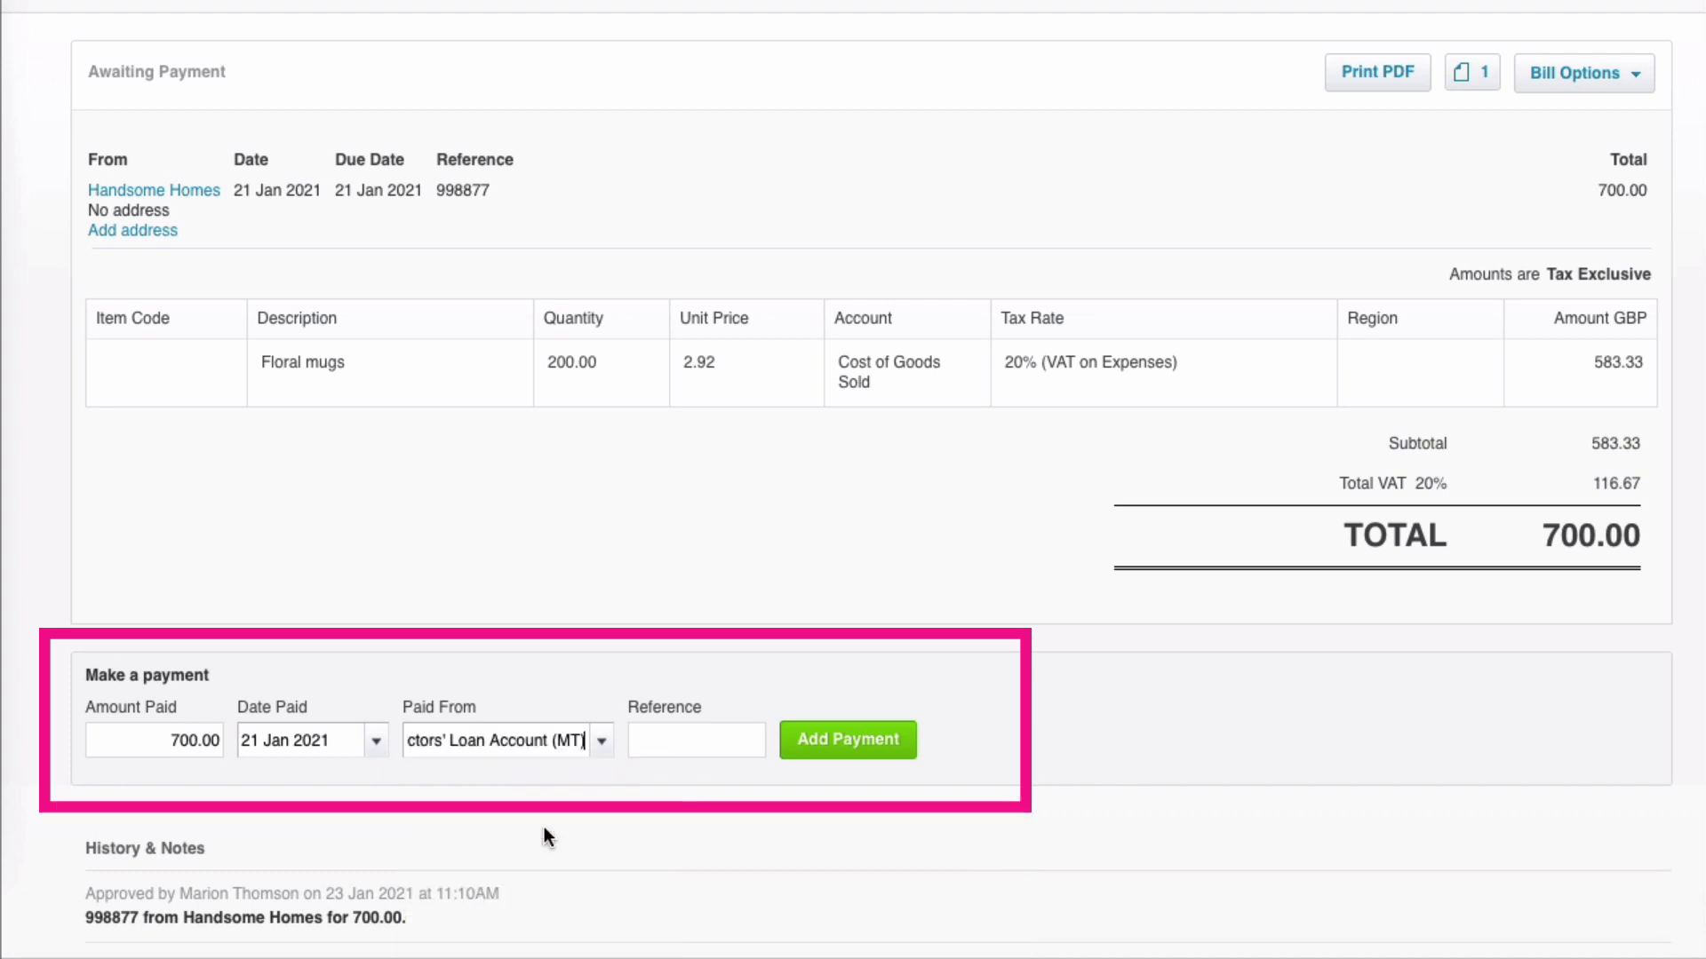
Step: Record the 700.00 payment, then view the paid Handsome Homes bill's payment details
click(860, 748)
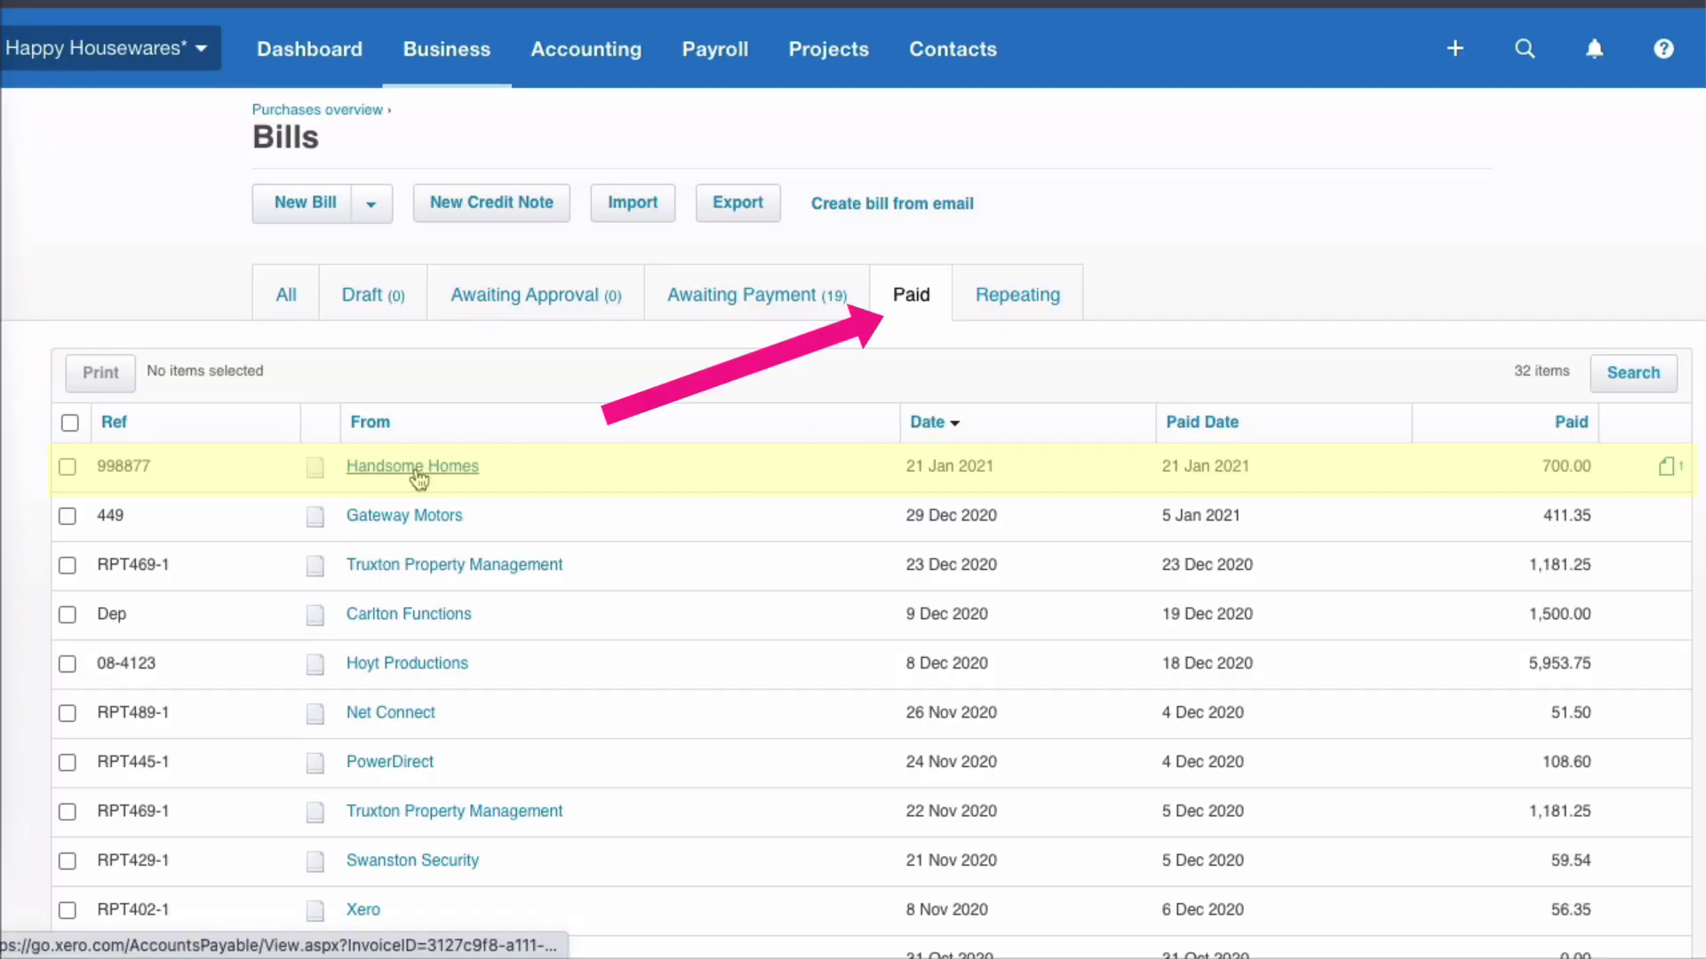
click(414, 467)
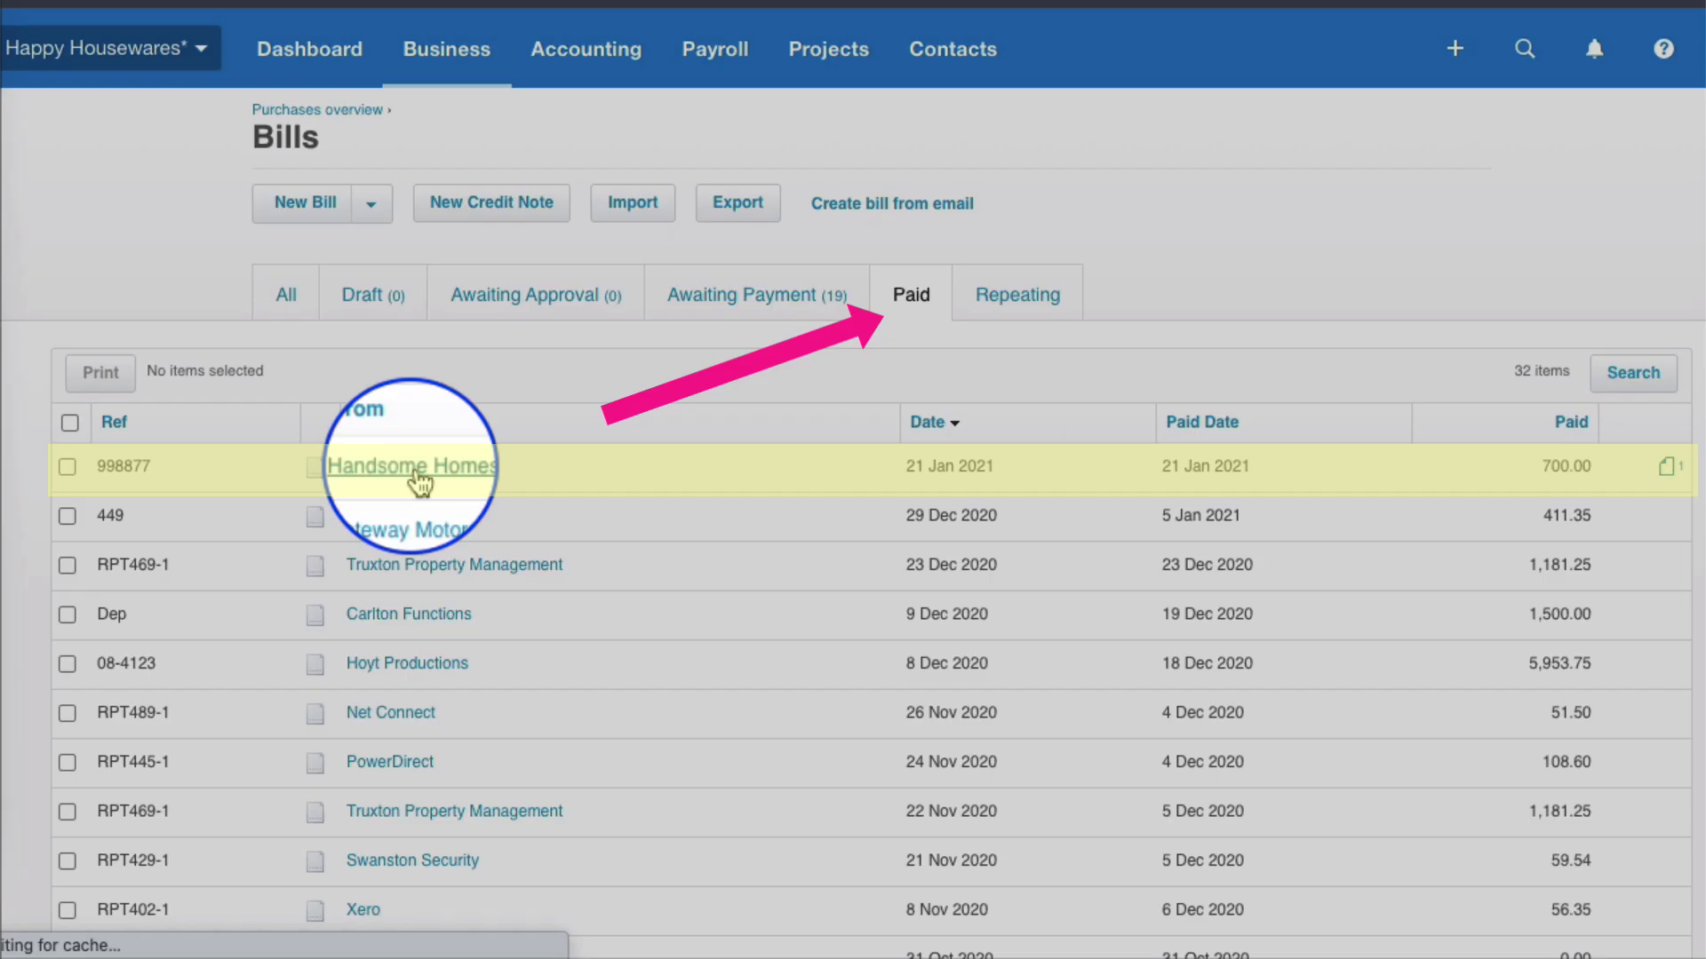
click(1424, 726)
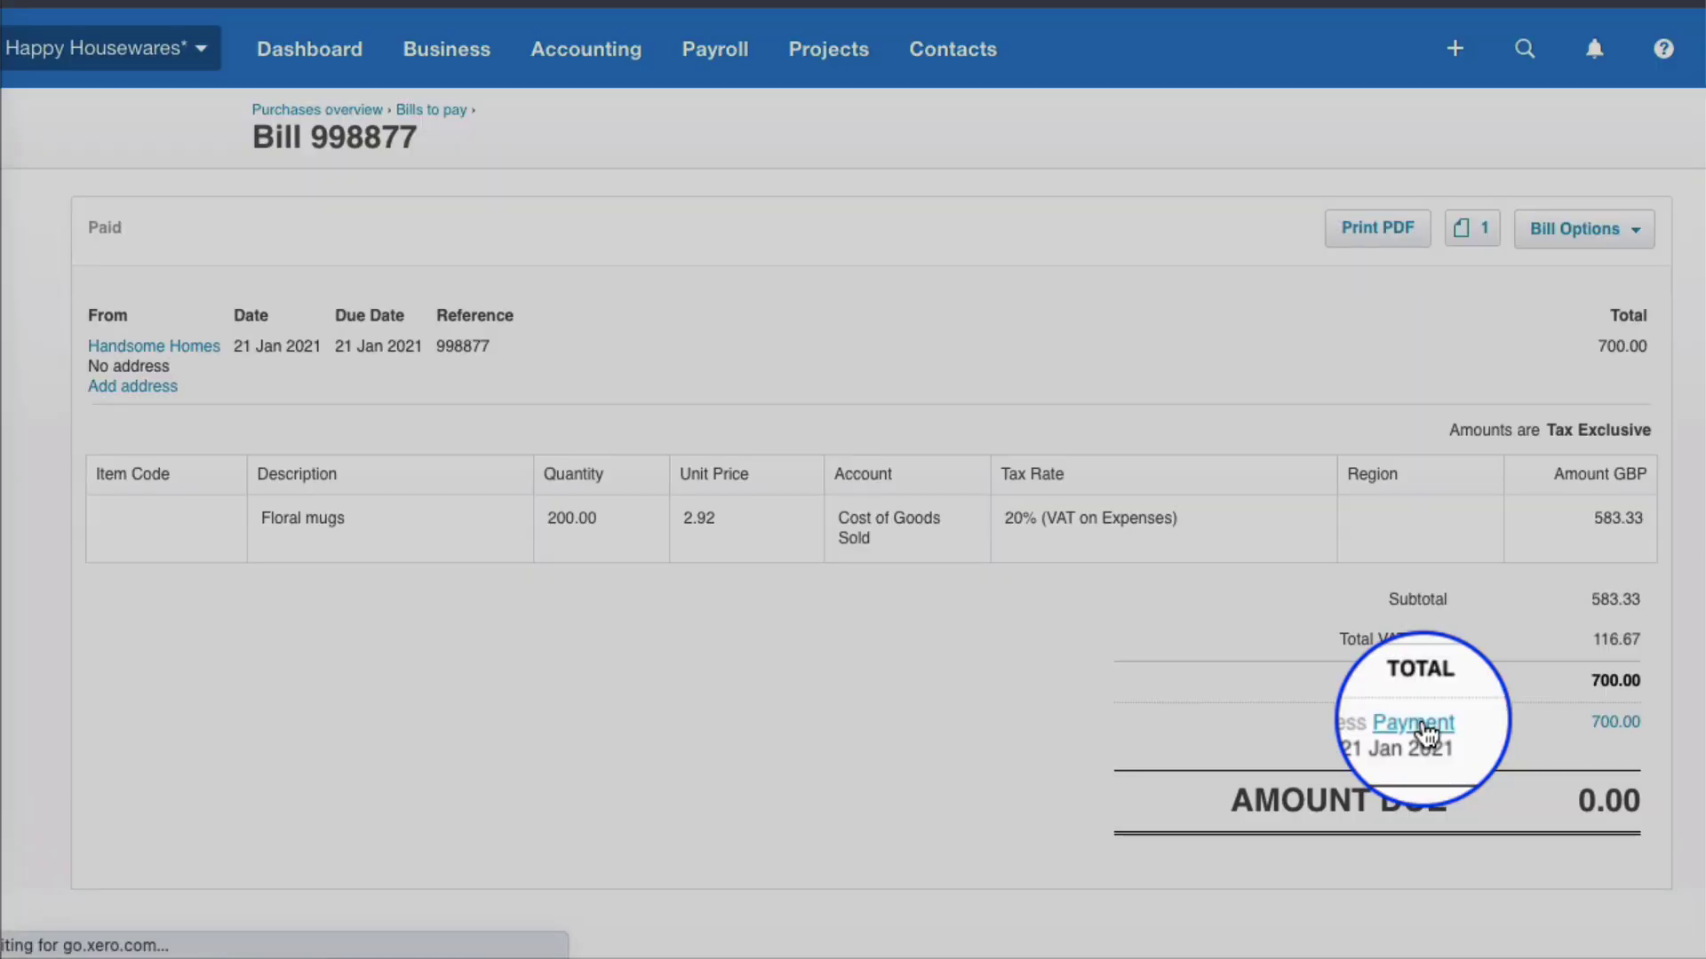